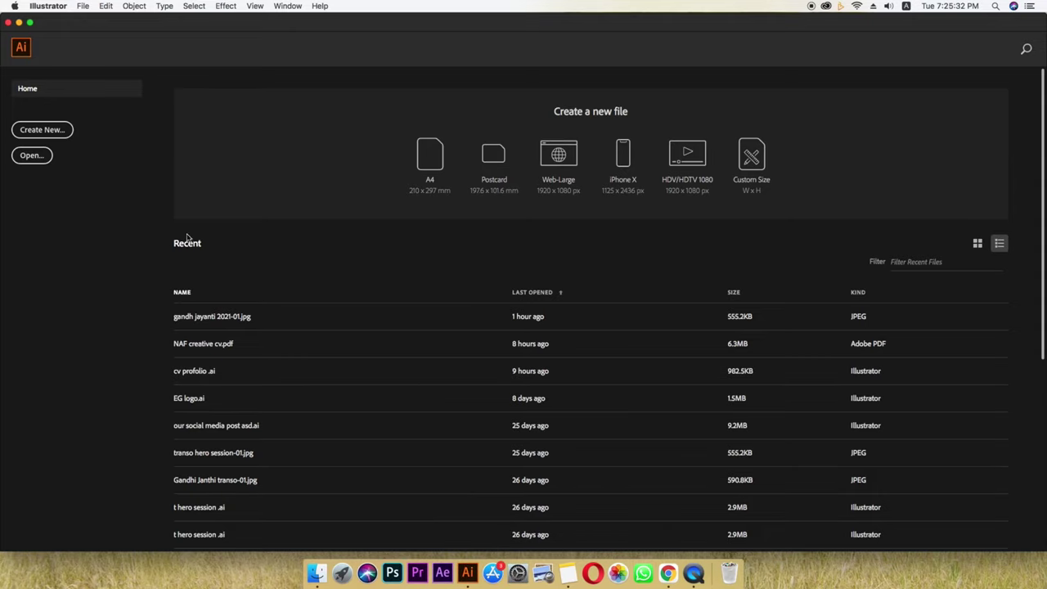
Create a new 800 × 800 px document named 'logo'
{"action": "left_click", "coordinate": [43, 132]}
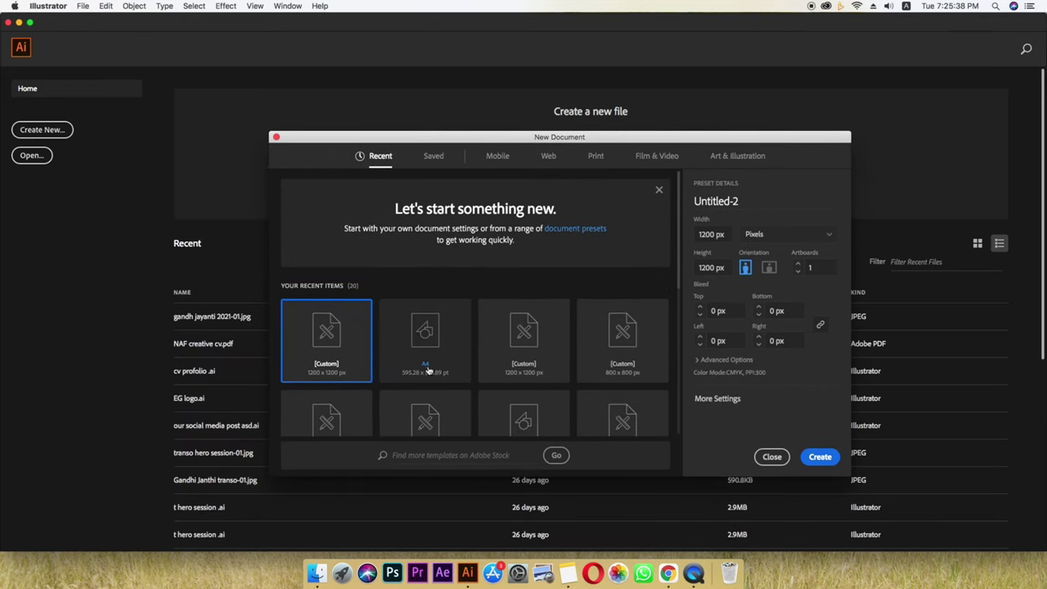
{"action": "scroll", "coordinate": [352, 359], "scroll_direction": "down", "scroll_amount": 2}
{"action": "left_click", "coordinate": [601, 337]}
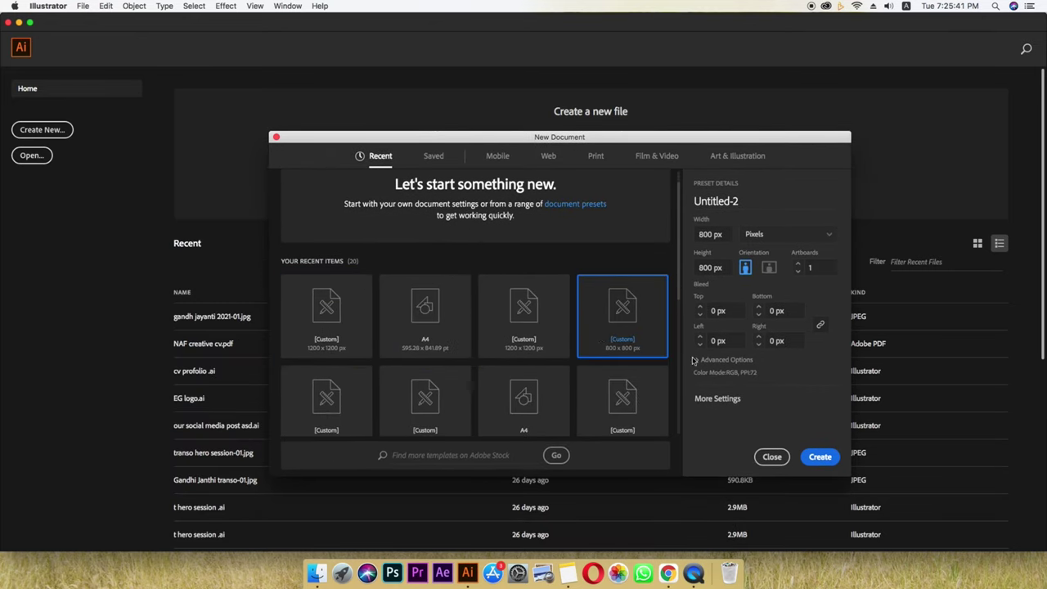
{"action": "left_click_drag", "start_coordinate": [750, 201], "coordinate": [694, 198]}
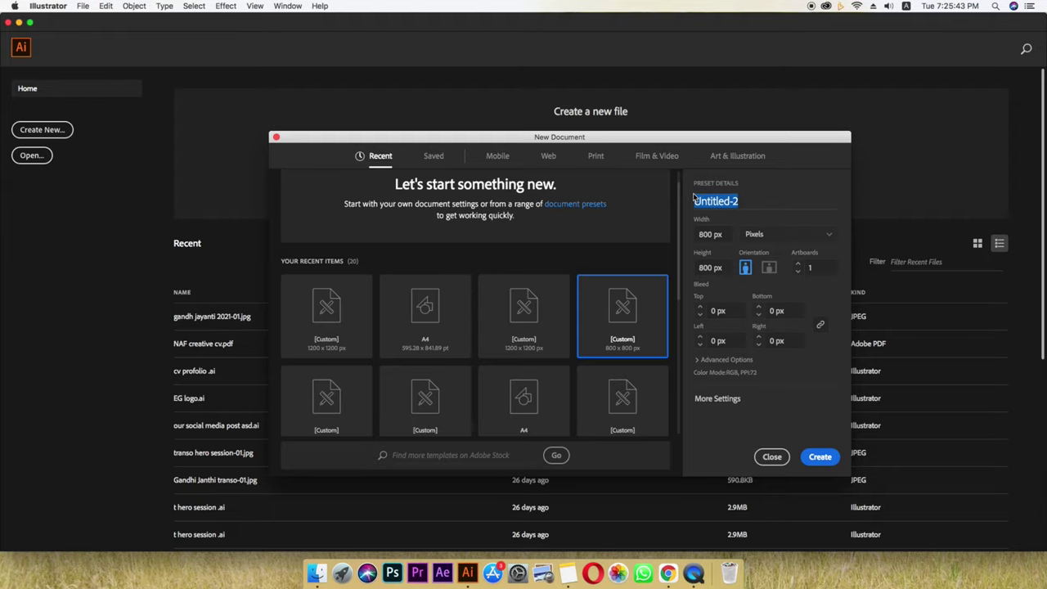
{"action": "key", "text": "BackSpace"}
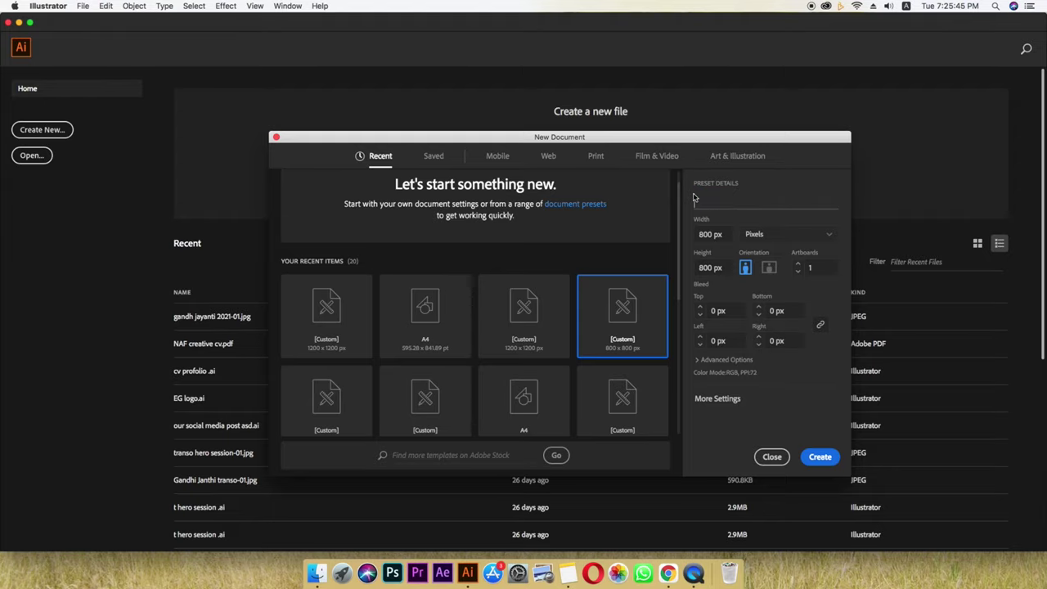
{"action": "type", "text": "go"}
{"action": "left_click", "coordinate": [820, 456]}
{"action": "key", "text": "super+minus"}
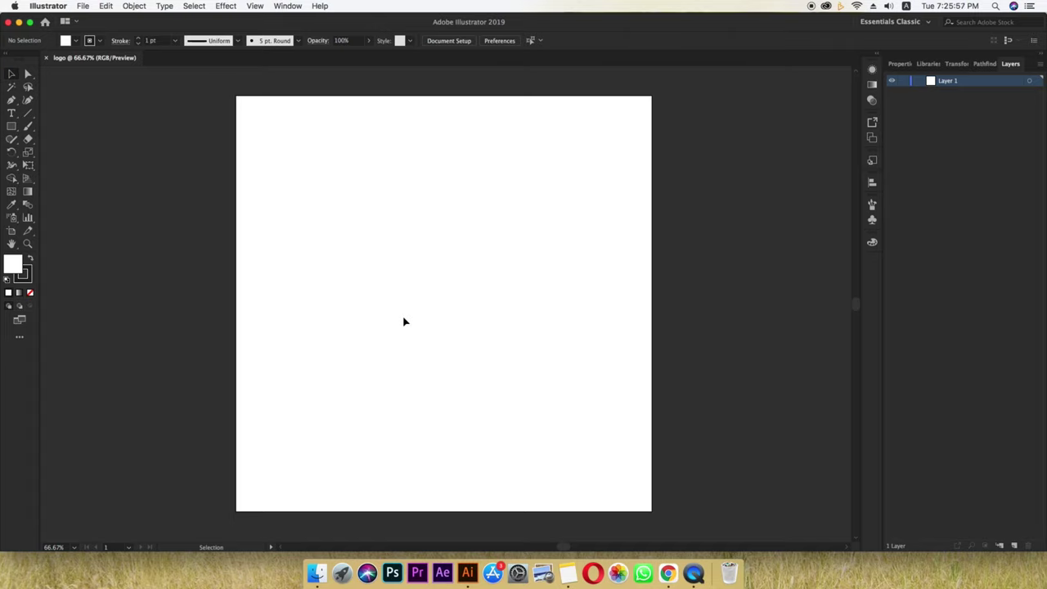
Drag sketch.jpeg from the Downloads folder onto the artboard
{"action": "left_click", "coordinate": [316, 573]}
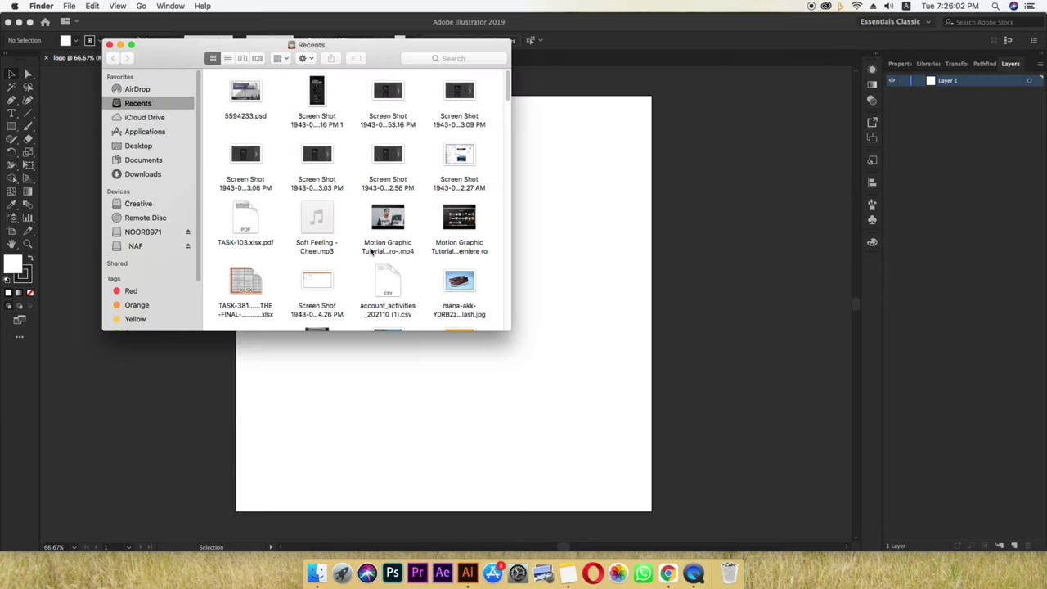
{"action": "scroll", "coordinate": [373, 241], "scroll_direction": "down", "scroll_amount": 3}
{"action": "scroll", "coordinate": [373, 240], "scroll_direction": "down", "scroll_amount": 2}
{"action": "left_click", "coordinate": [143, 173]}
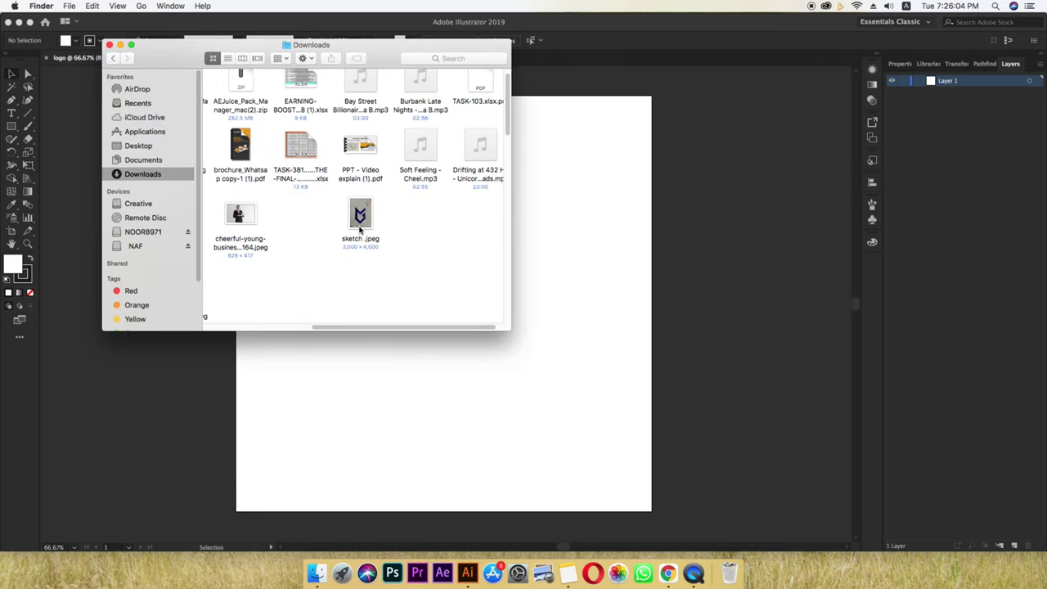
{"action": "left_click_drag", "start_coordinate": [359, 214], "coordinate": [573, 303]}
Shrink the oversized sketch photo proportionally with a Shift-drag on its handle
{"action": "key", "text": "super+minus"}
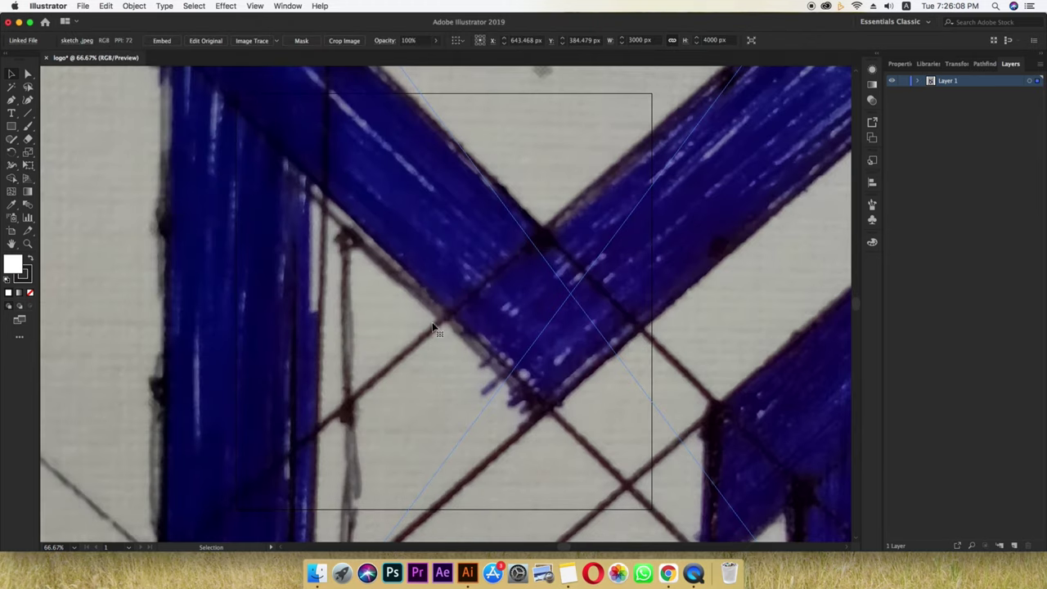
{"action": "key", "text": "super+minus"}
{"action": "key", "text": "super+equal"}
{"action": "key", "text": "super+minus"}
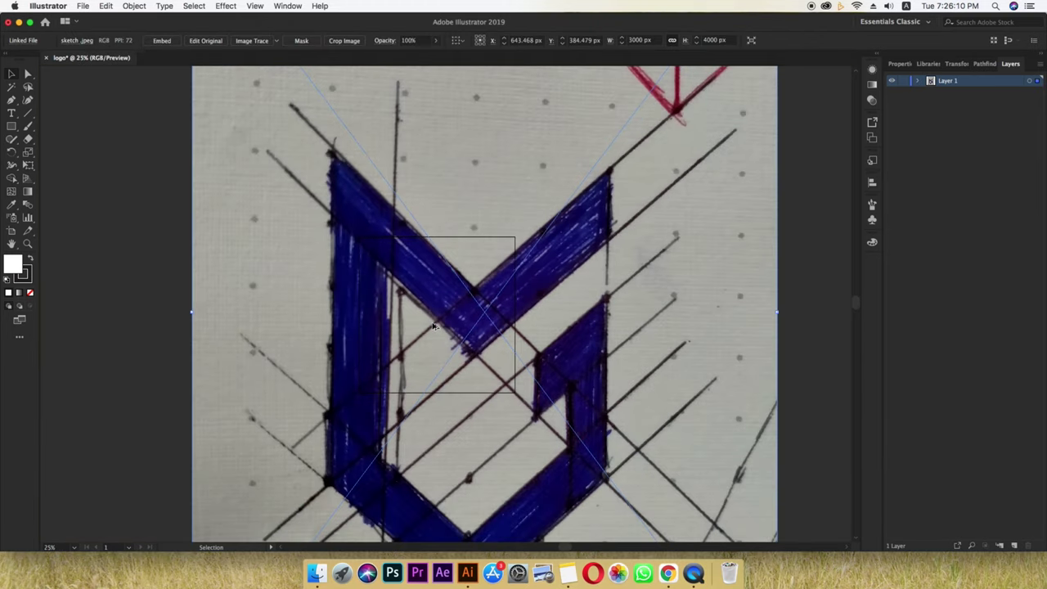
{"action": "key", "text": "super+minus"}
{"action": "key", "text": "super+minus"}
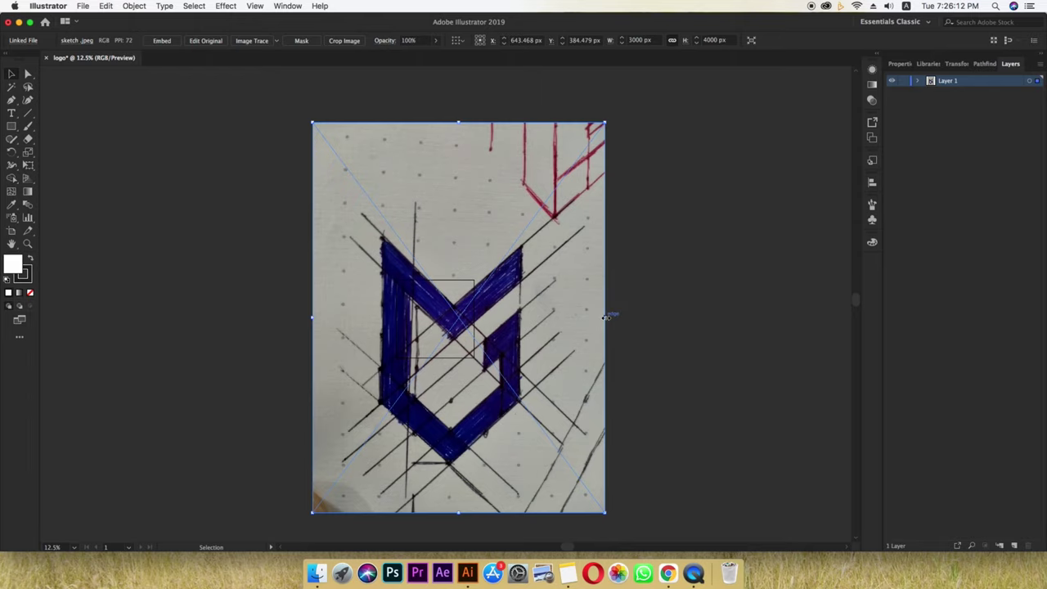
{"action": "key", "text": "shift"}
{"action": "mouse_move", "coordinate": [605, 316]}
{"action": "left_mouse_down"}
{"action": "mouse_move", "coordinate": [344, 329]}
{"action": "mouse_move", "coordinate": [435, 327]}
{"action": "left_mouse_up"}
Rescale the photo to about 448 × 597 px and center it on the artboard
{"action": "key", "text": "super+equal"}
{"action": "key", "text": "super+equal"}
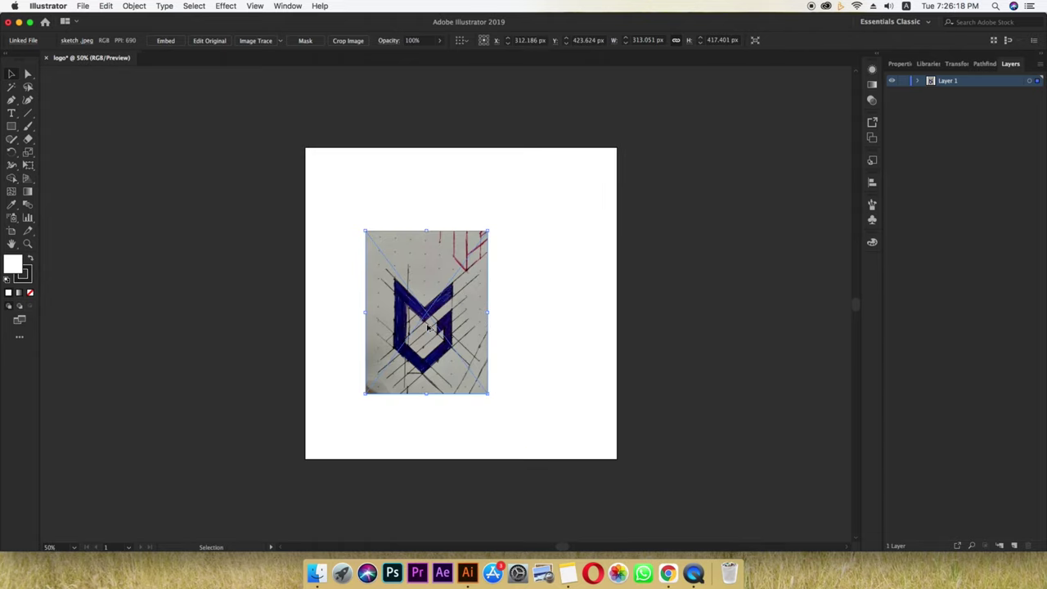
{"action": "key", "text": "super+equal"}
{"action": "left_click_drag", "start_coordinate": [455, 319], "coordinate": [511, 308]}
{"action": "key", "text": "super+equal"}
{"action": "key", "text": "super+equal"}
{"action": "key", "text": "super+minus"}
{"action": "key", "text": "super+minus"}
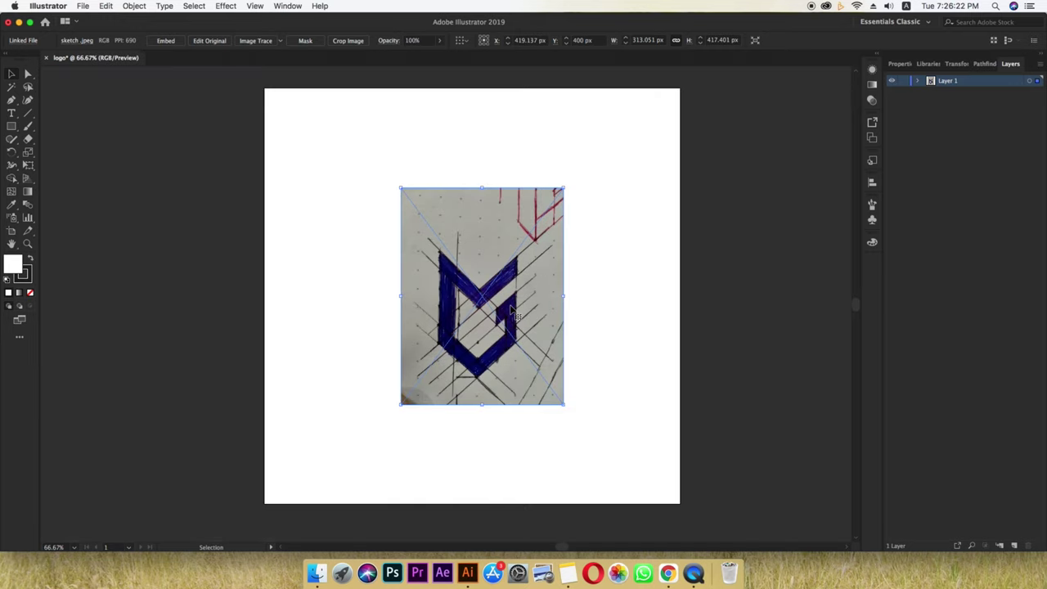
{"action": "key", "text": "super+equal"}
{"action": "left_click_drag", "start_coordinate": [591, 291], "coordinate": [695, 292]}
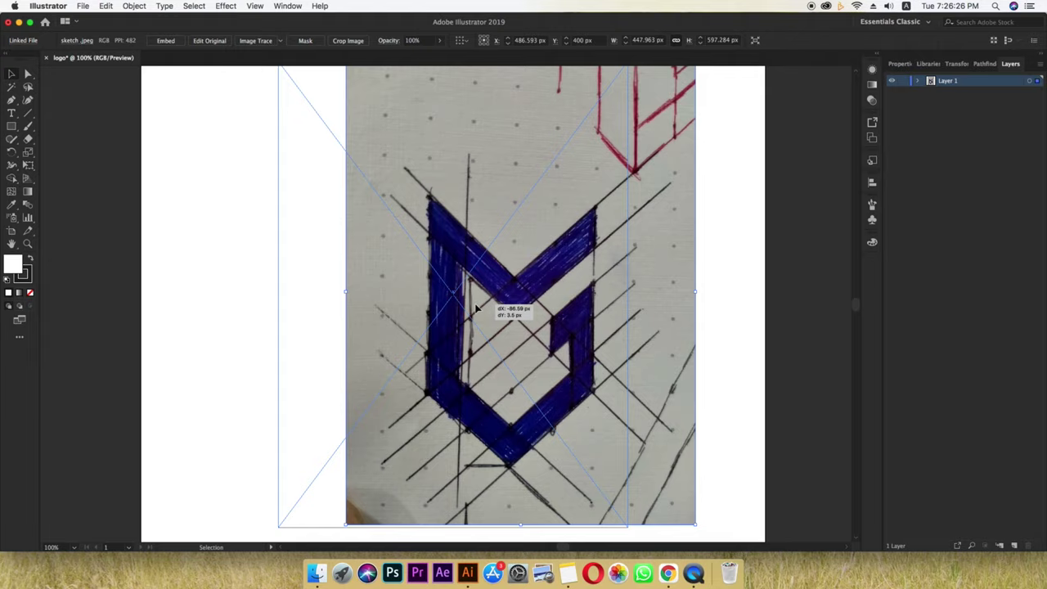
{"action": "left_click_drag", "start_coordinate": [546, 309], "coordinate": [484, 325]}
{"action": "key", "text": "super+minus"}
{"action": "left_click", "coordinate": [629, 287]}
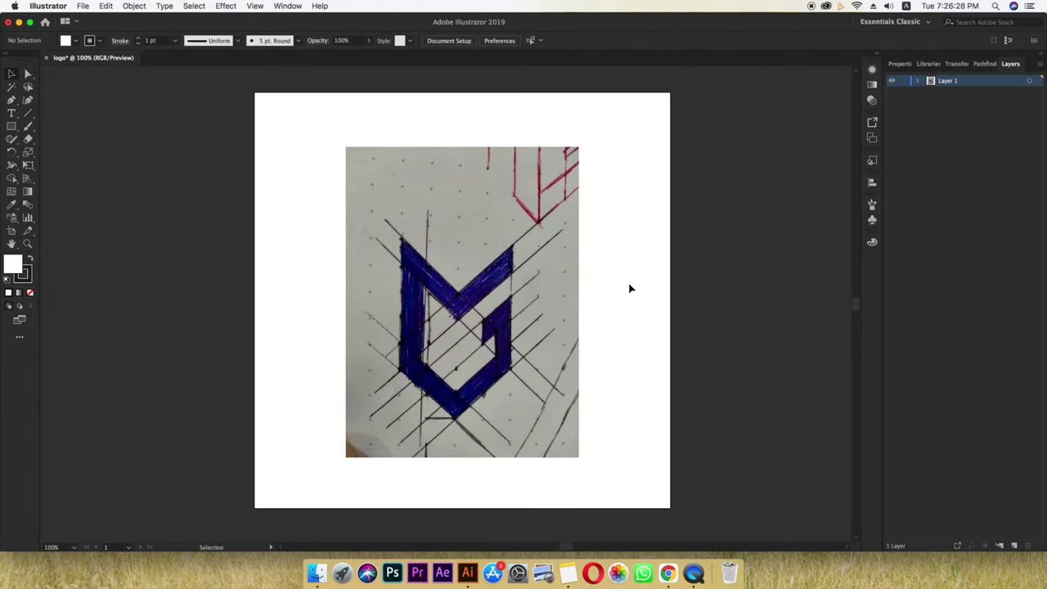
{"action": "key", "text": "super+minus"}
{"action": "key", "text": "super+a"}
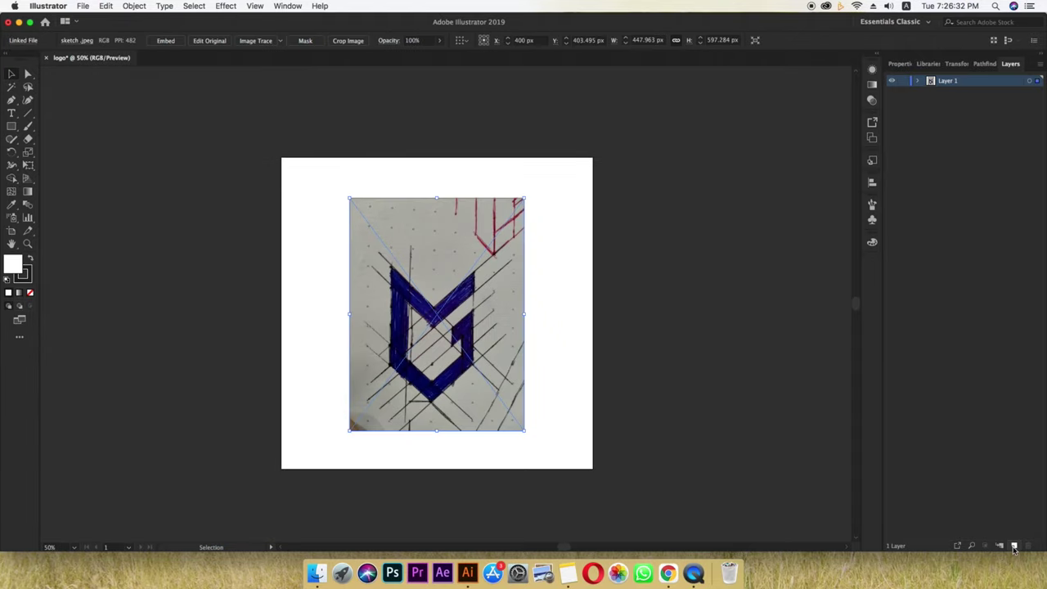
Add Layer 2, fade the sketch to 49% opacity, lock Layer 1, and make Layer 2 active
{"action": "left_click", "coordinate": [1014, 545]}
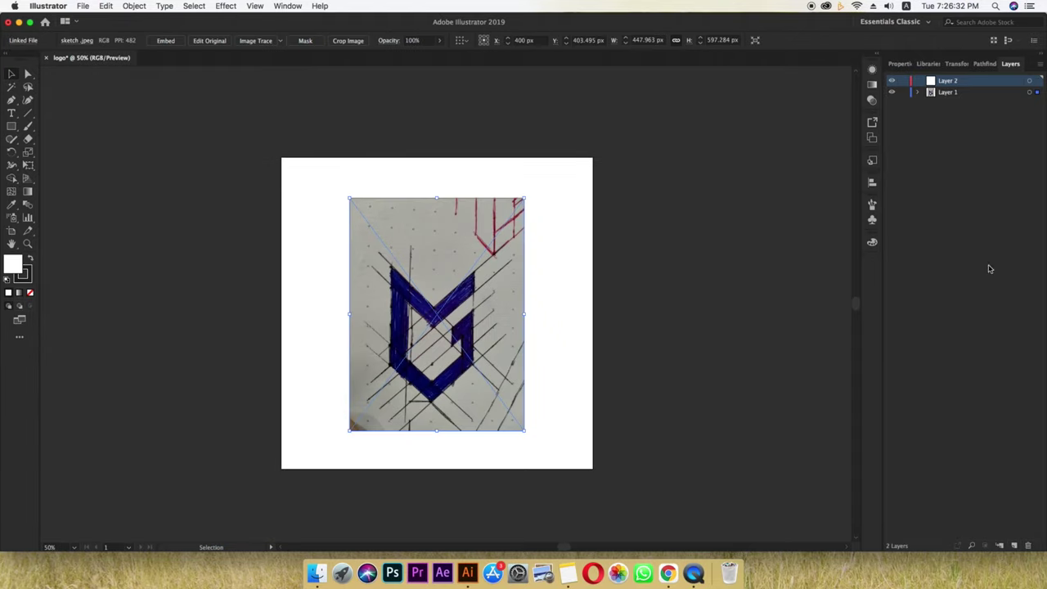
{"action": "left_click", "coordinate": [935, 94]}
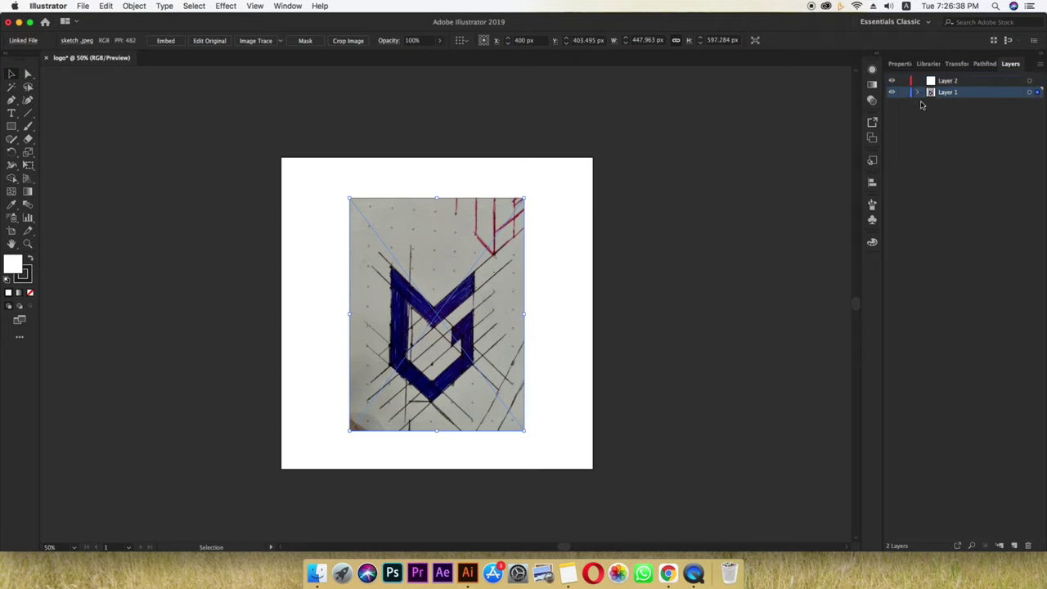
{"action": "left_click", "coordinate": [440, 40]}
{"action": "left_click_drag", "start_coordinate": [436, 56], "coordinate": [417, 56]}
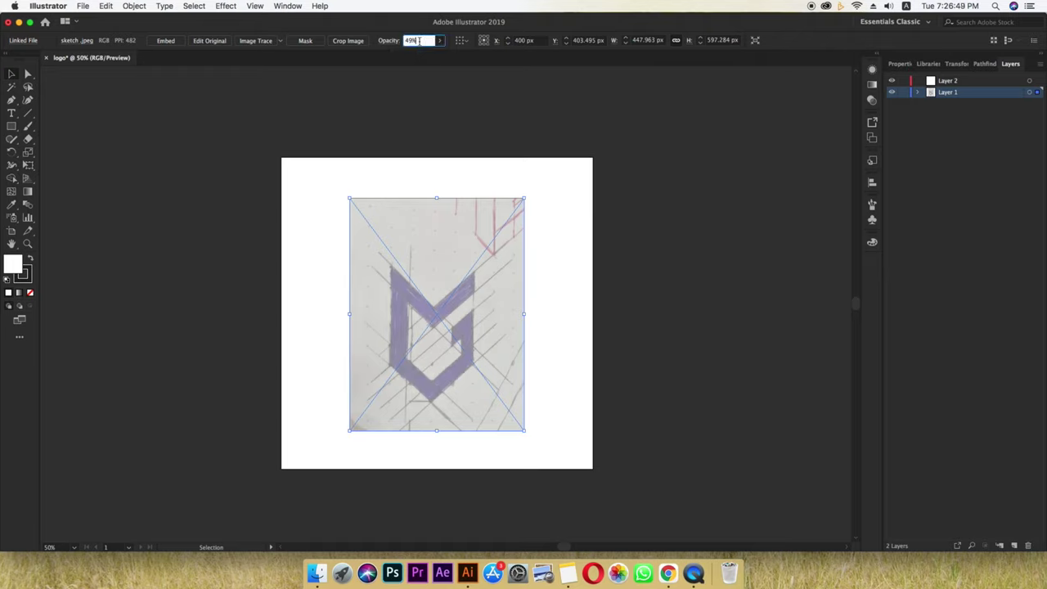
{"action": "left_click_drag", "start_coordinate": [418, 40], "coordinate": [403, 40]}
{"action": "left_click", "coordinate": [904, 93]}
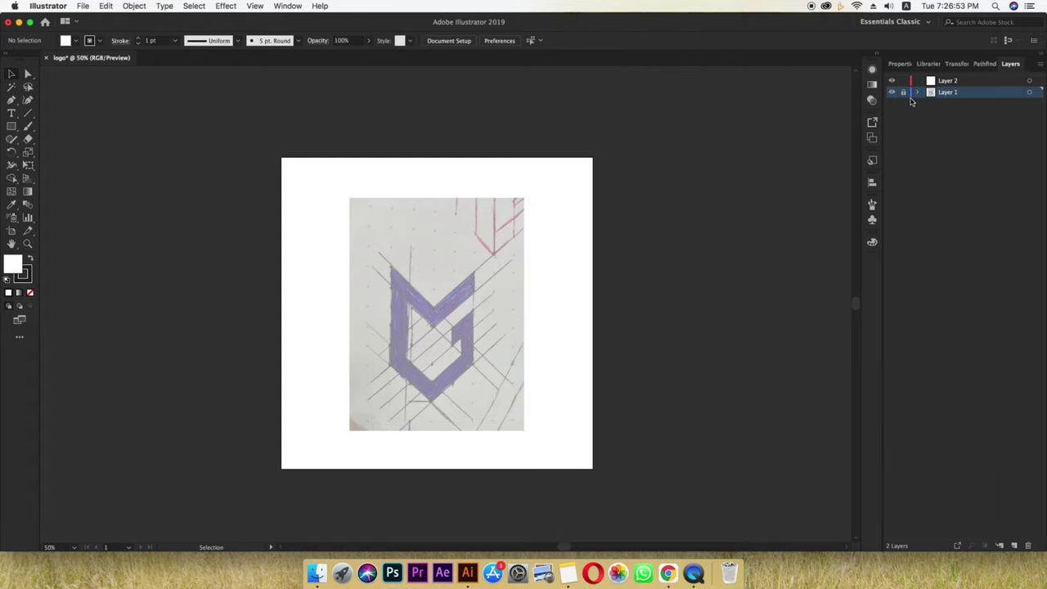
{"action": "left_click", "coordinate": [930, 82]}
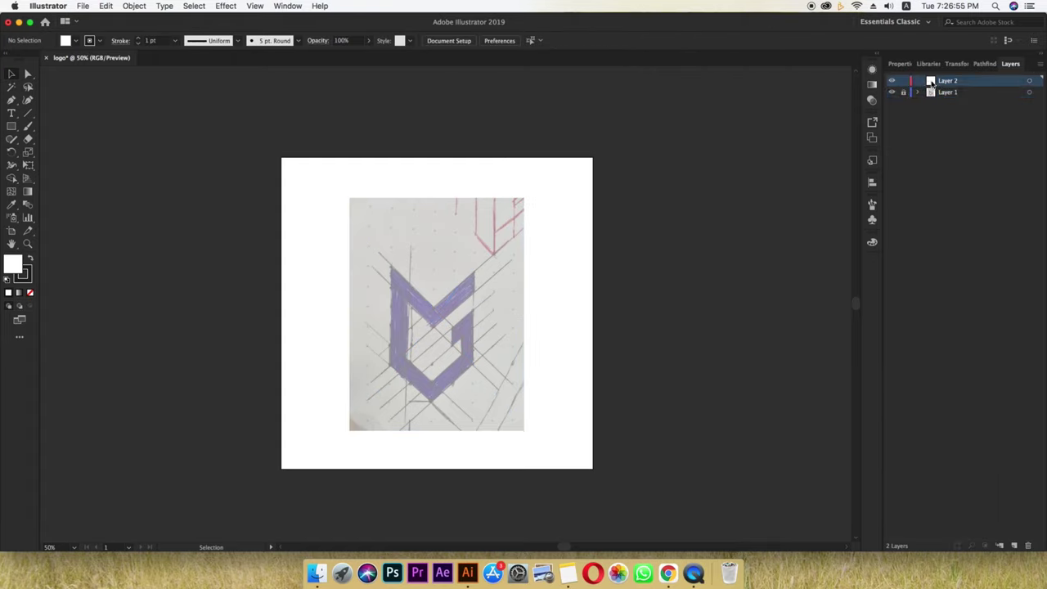
Toggle a snapping option in the View menu
{"action": "scroll", "coordinate": [448, 342], "scroll_direction": "up", "scroll_amount": 1}
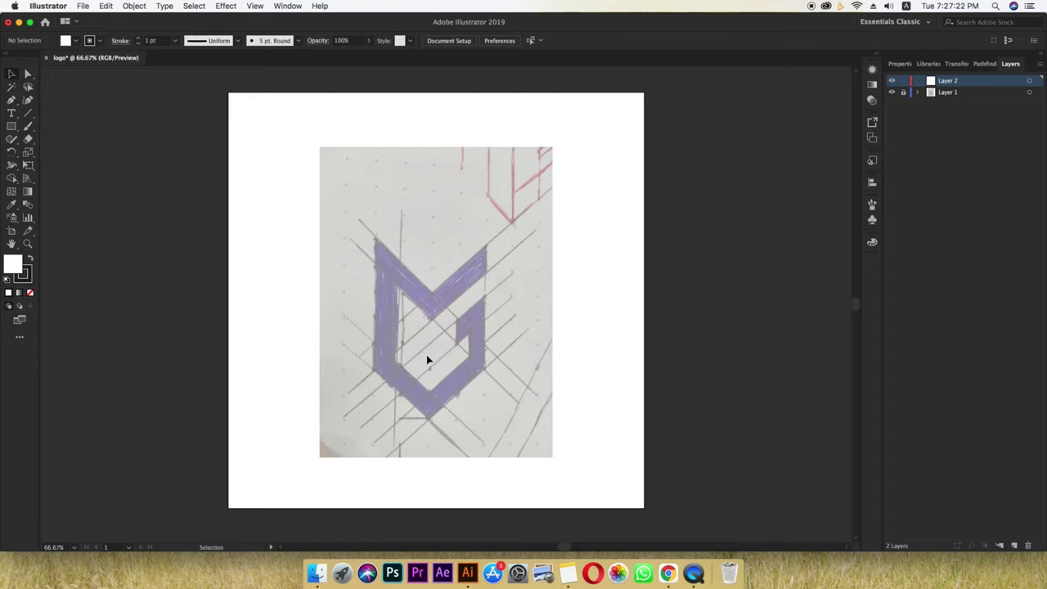
{"action": "scroll", "coordinate": [426, 358], "scroll_direction": "up", "scroll_amount": 1}
{"action": "scroll", "coordinate": [426, 358], "scroll_direction": "down", "scroll_amount": 1}
{"action": "left_click", "coordinate": [27, 114]}
{"action": "left_click", "coordinate": [12, 75]}
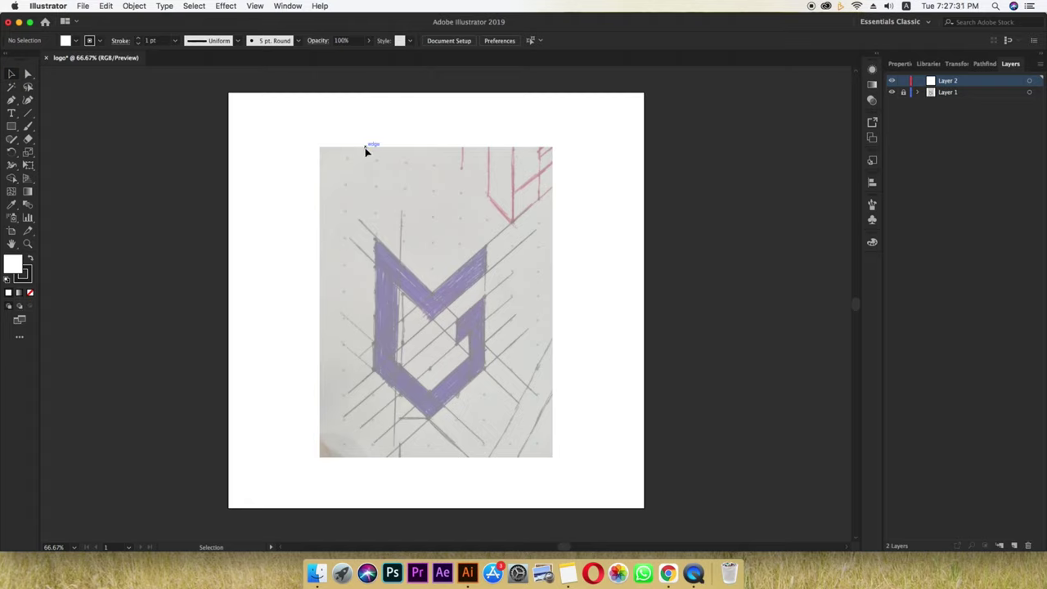
{"action": "left_click", "coordinate": [254, 7]}
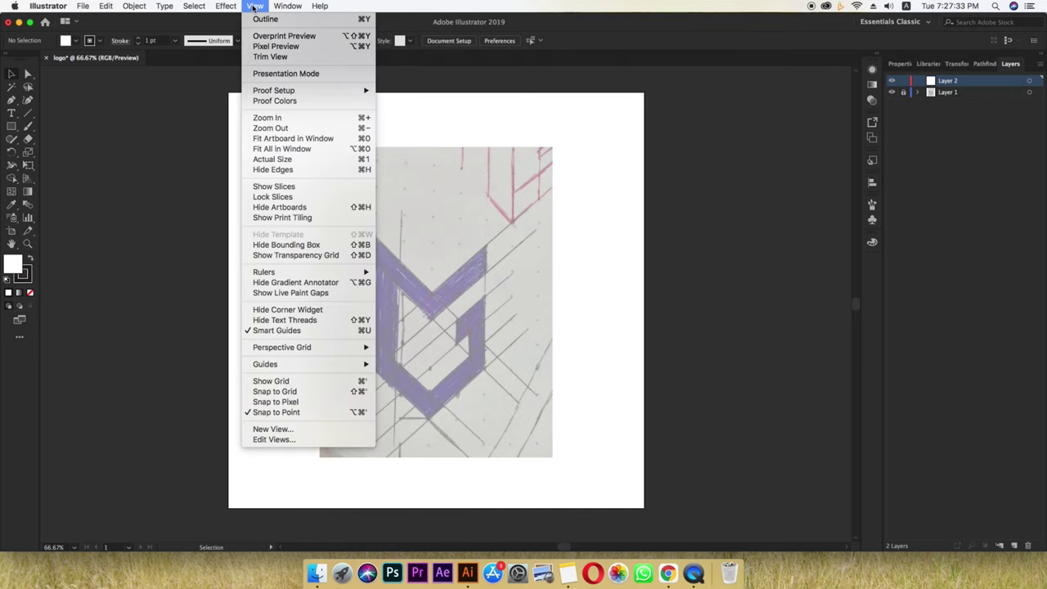
{"action": "left_click", "coordinate": [270, 391]}
Show the grid over the artboard with Cmd+'
{"action": "key", "text": "super+apostrophe"}
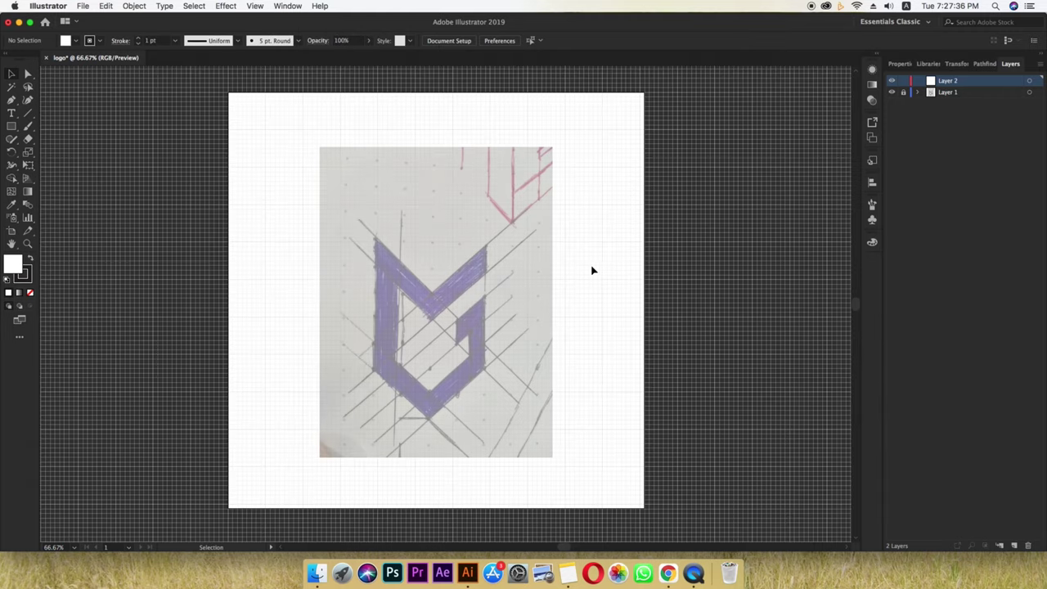
{"action": "key", "text": "a"}
{"action": "key", "text": "super+apostrophe"}
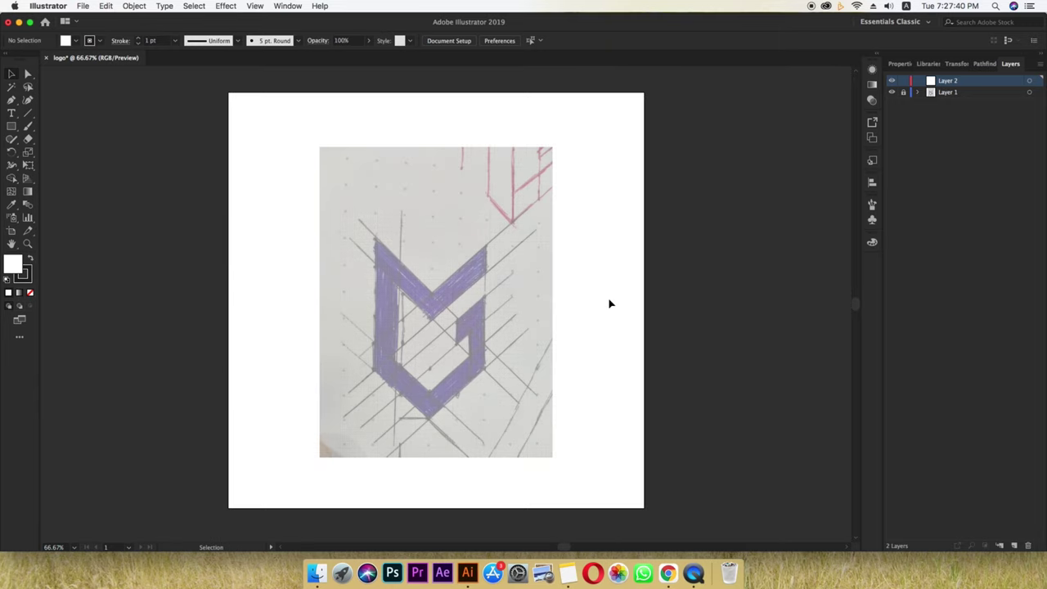
{"action": "key", "text": "super+apostrophe"}
{"action": "scroll", "coordinate": [502, 311], "scroll_direction": "up", "scroll_amount": 1}
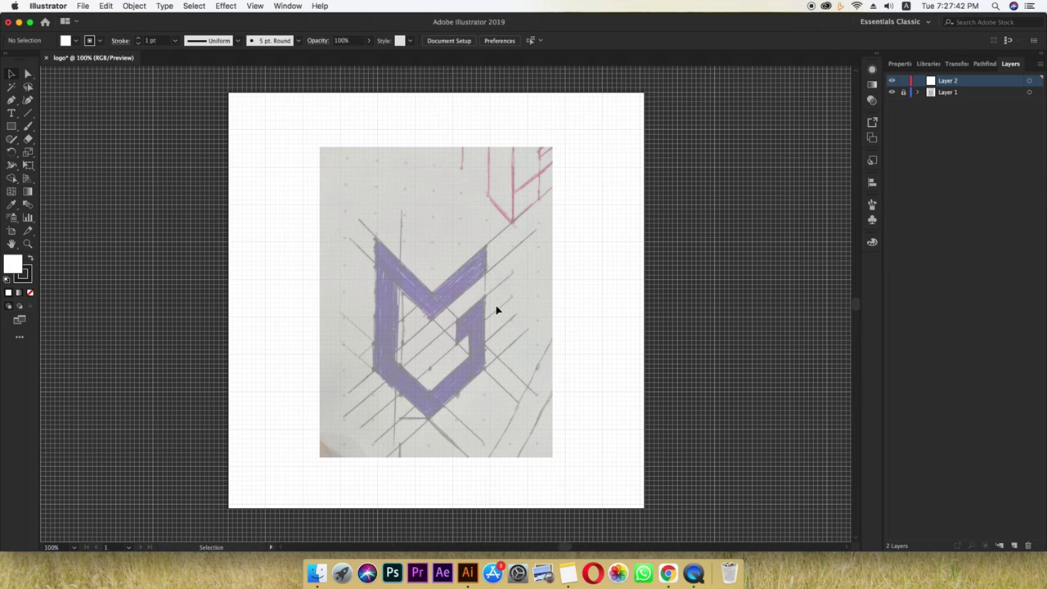
{"action": "scroll", "coordinate": [497, 310], "scroll_direction": "down", "scroll_amount": 1}
{"action": "scroll", "coordinate": [464, 274], "scroll_direction": "up", "scroll_amount": 1}
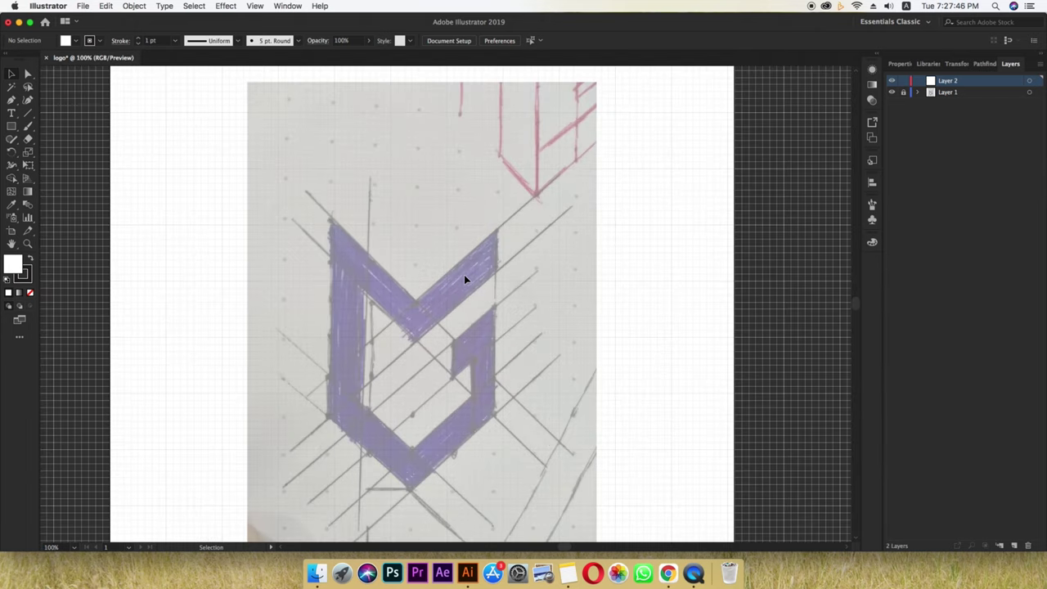
{"action": "scroll", "coordinate": [464, 276], "scroll_direction": "down", "scroll_amount": 2}
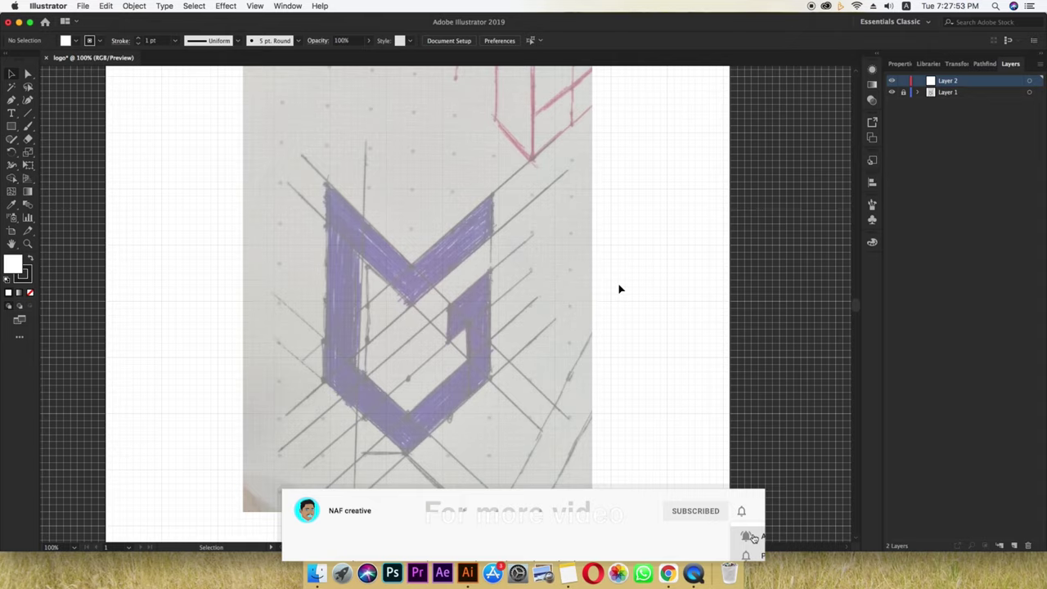
Draw a long falling diagonal construction line across the M with a parallel copy just below
{"action": "left_click", "coordinate": [26, 118]}
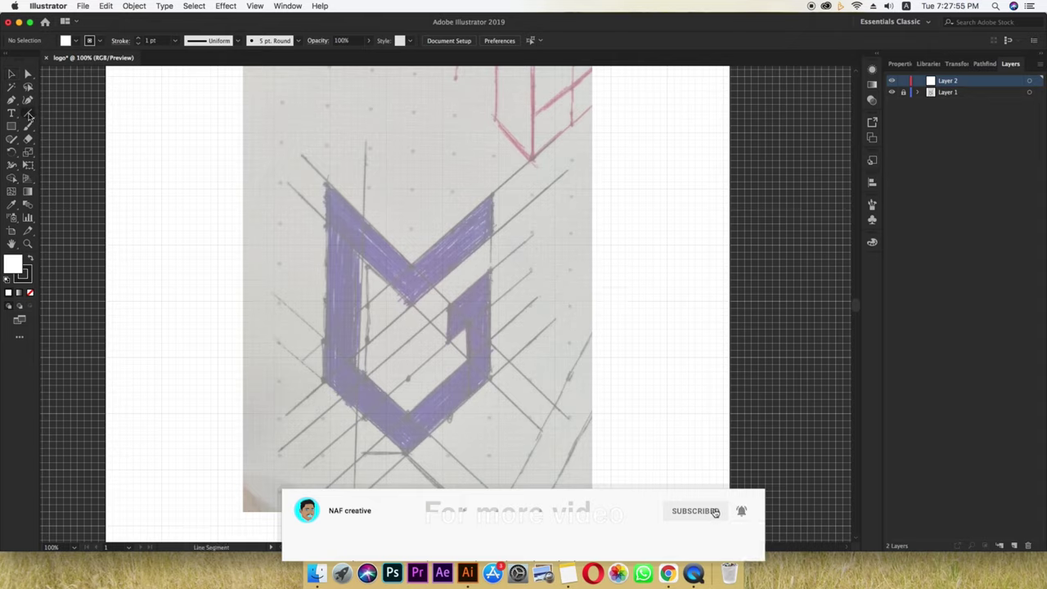
{"action": "left_click_drag", "start_coordinate": [27, 118], "coordinate": [49, 115]}
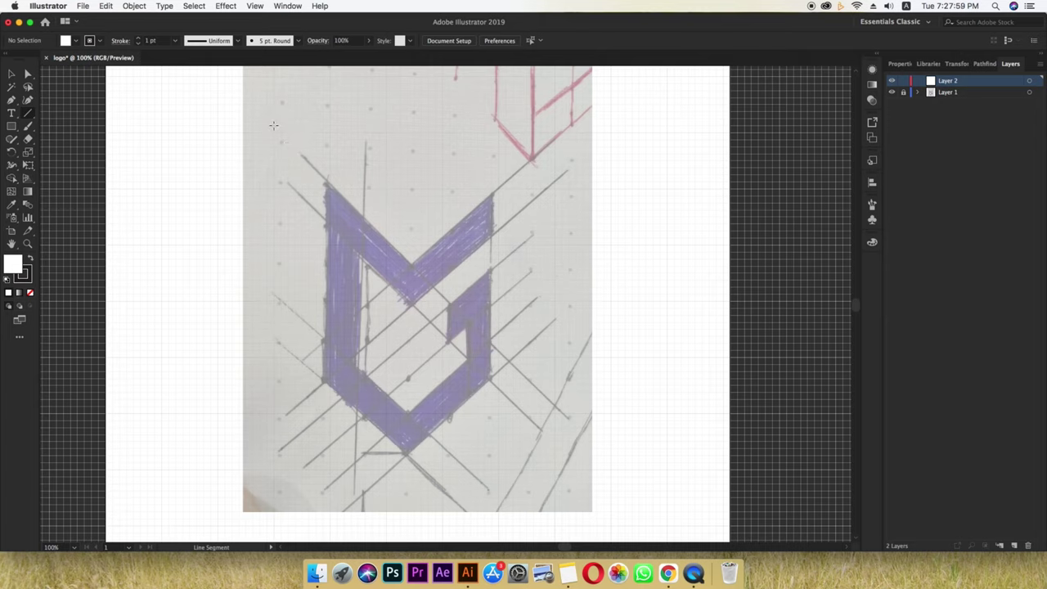
{"action": "mouse_move", "coordinate": [273, 125]}
{"action": "left_mouse_down"}
{"action": "mouse_move", "coordinate": [586, 420]}
{"action": "mouse_move", "coordinate": [582, 434]}
{"action": "left_mouse_up"}
{"action": "left_click_drag", "start_coordinate": [414, 272], "coordinate": [426, 320]}
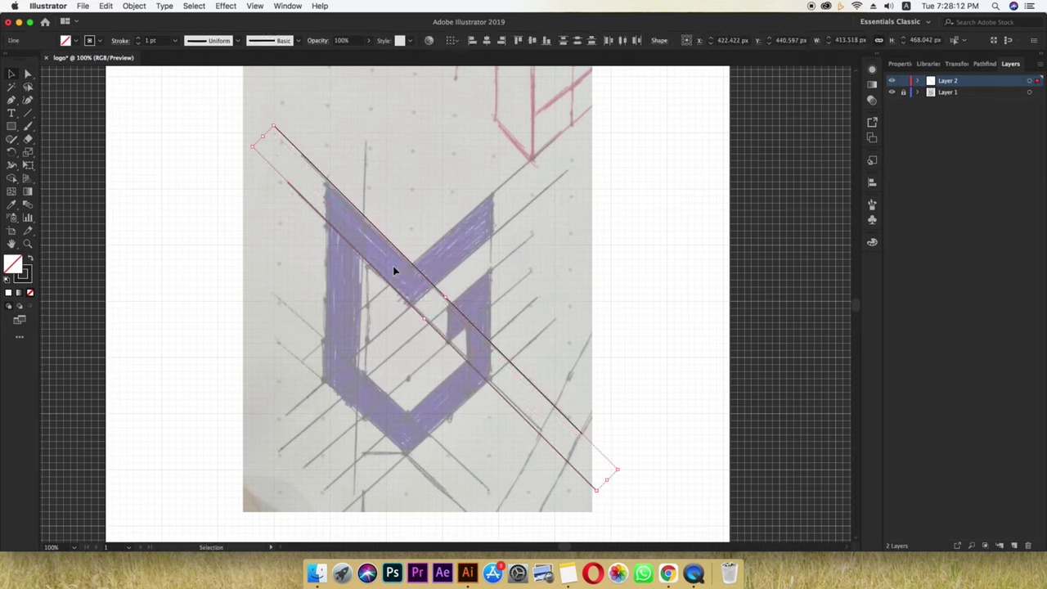
{"action": "key", "text": "super+a"}
Alt-drag a duplicate of the diagonal line pair down onto the sketch's lower arm
{"action": "key", "text": "v"}
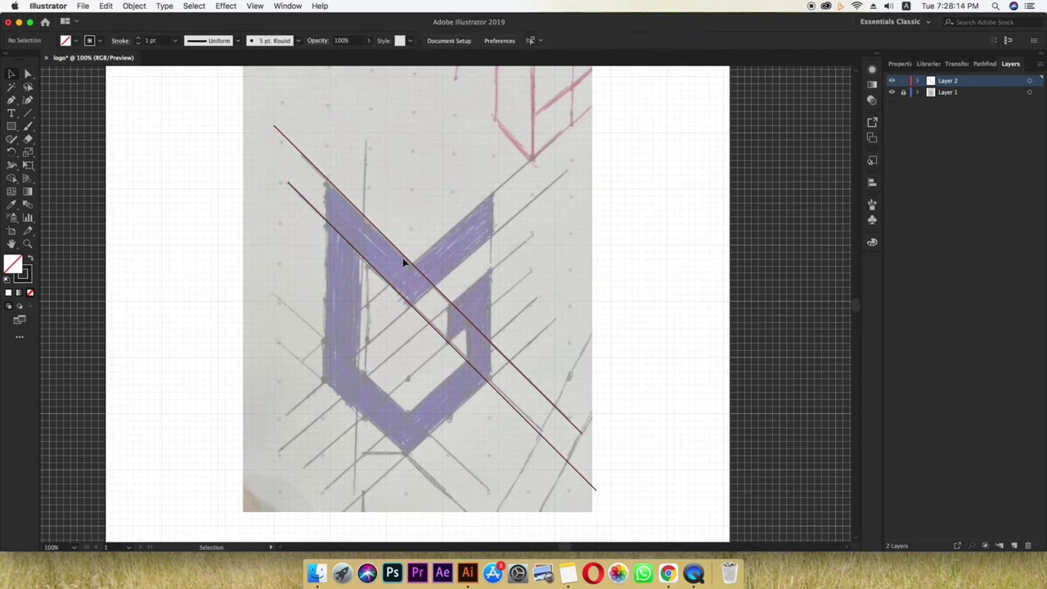
{"action": "left_click", "coordinate": [404, 259]}
{"action": "left_click", "coordinate": [407, 259]}
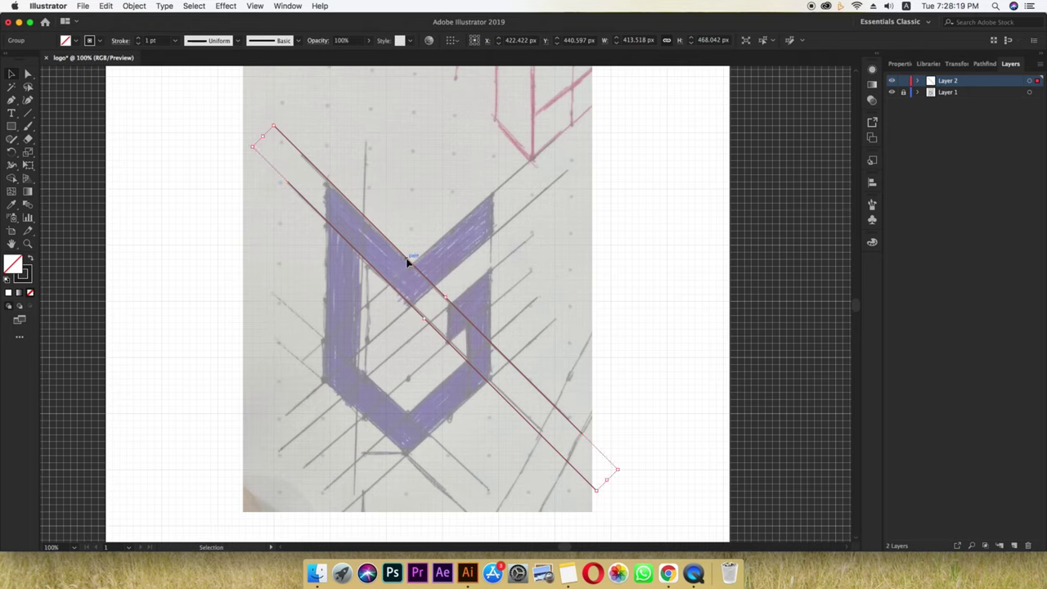
{"action": "left_click_drag", "start_coordinate": [409, 263], "coordinate": [398, 403]}
{"action": "left_click_drag", "start_coordinate": [486, 257], "coordinate": [378, 394]}
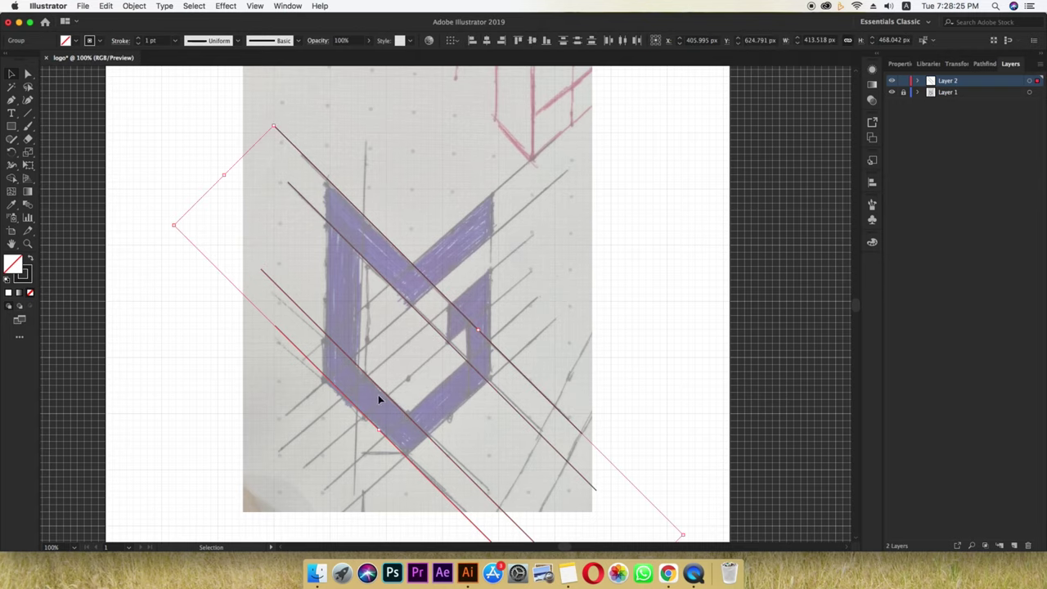
Reflect a copy of the four diagonal lines across the vertical axis and drag it into place
{"action": "right_click", "coordinate": [417, 317]}
{"action": "mouse_move", "coordinate": [447, 423]}
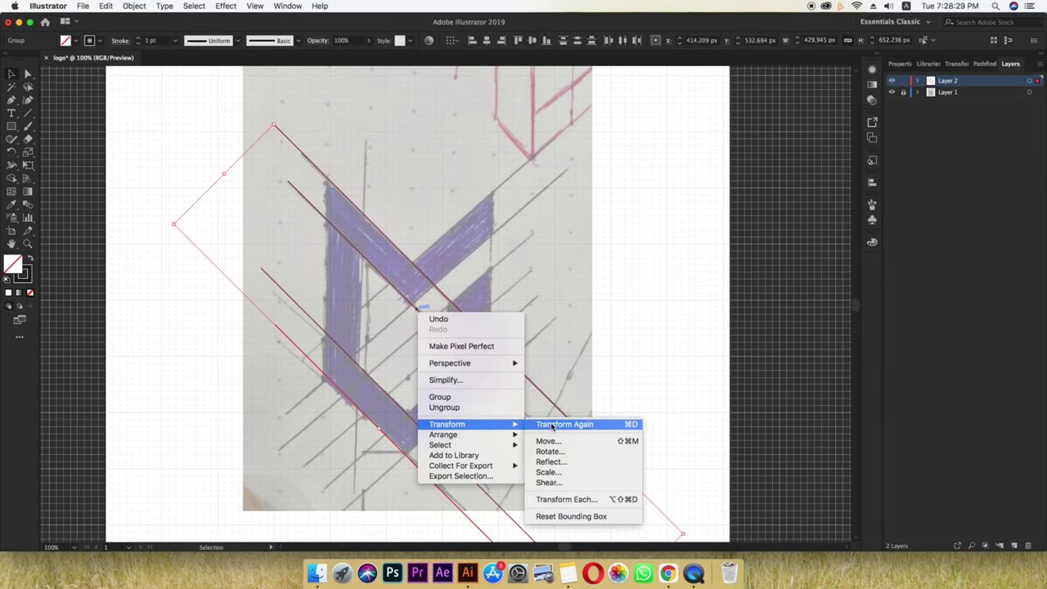
{"action": "left_click", "coordinate": [552, 463]}
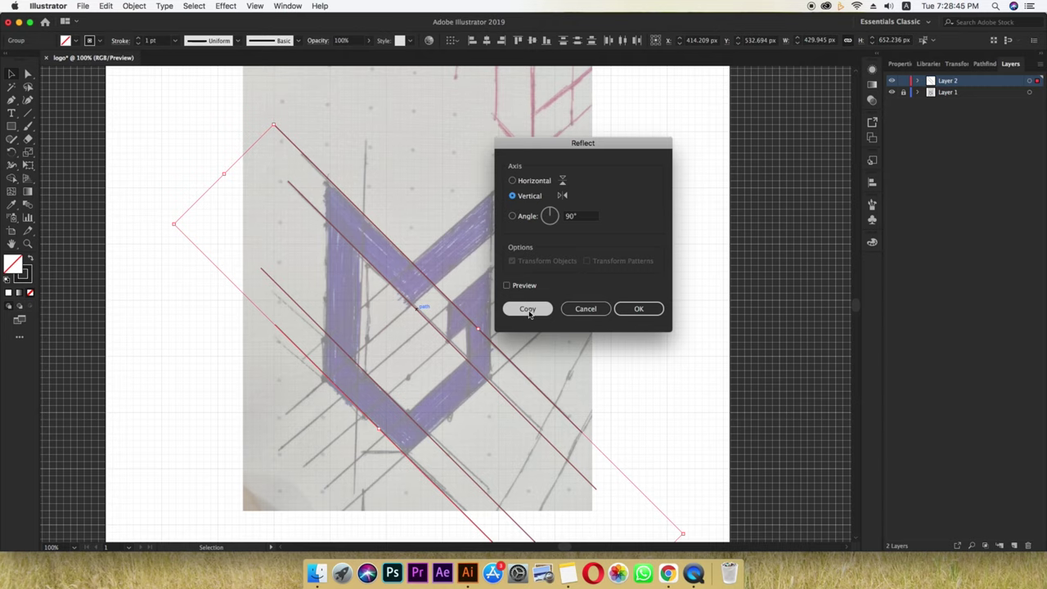
{"action": "left_click", "coordinate": [528, 309]}
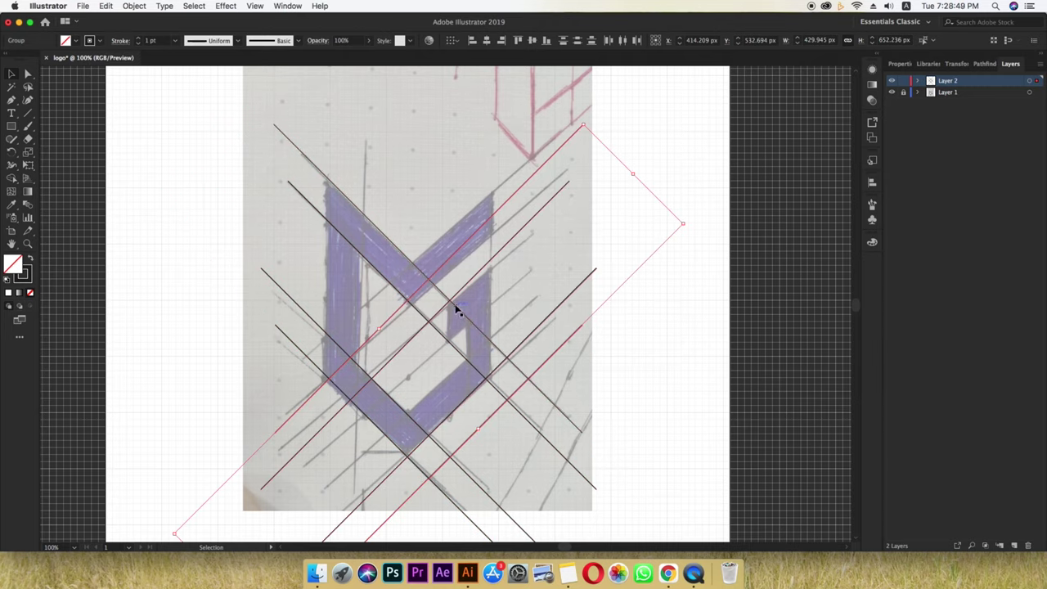
{"action": "scroll", "coordinate": [458, 310], "scroll_direction": "down", "scroll_amount": 1}
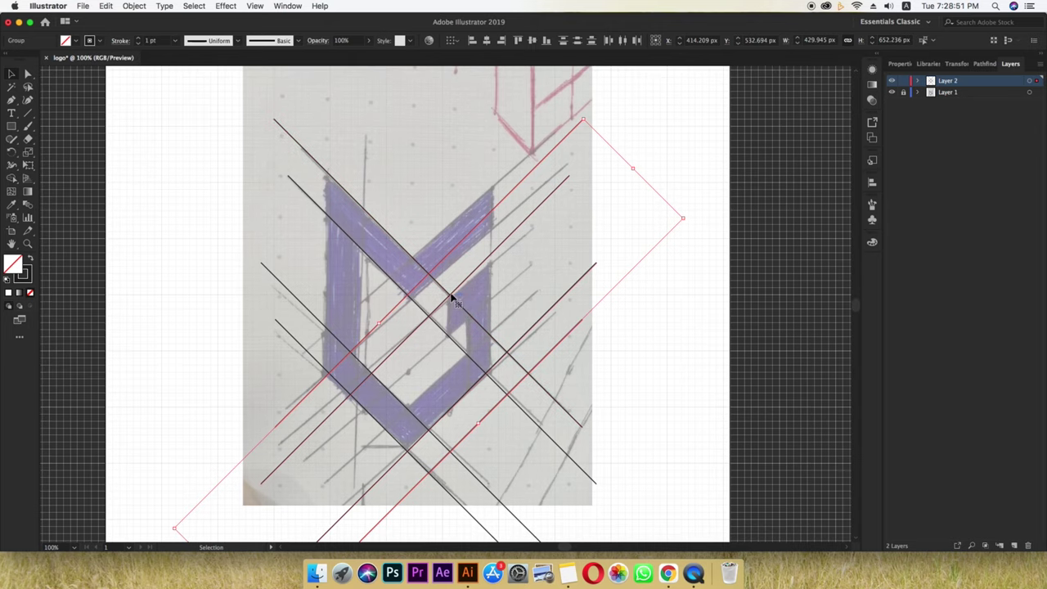
{"action": "left_click_drag", "start_coordinate": [449, 299], "coordinate": [445, 271]}
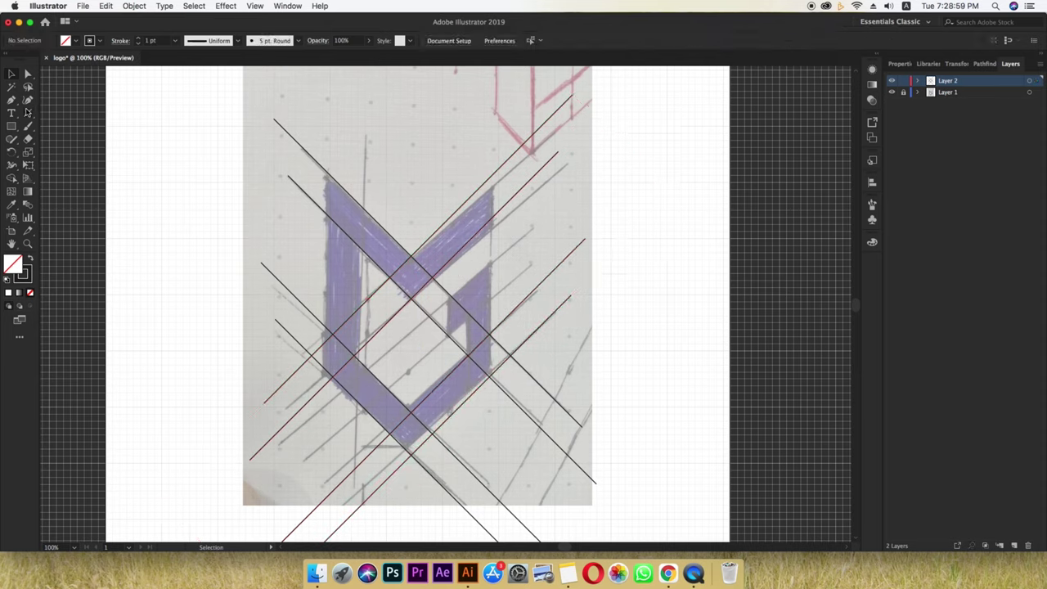
Draw a vertical construction line, duplicate it to the right, and move the pair onto the right stroke
{"action": "left_click", "coordinate": [28, 112]}
{"action": "left_click_drag", "start_coordinate": [610, 126], "coordinate": [609, 327]}
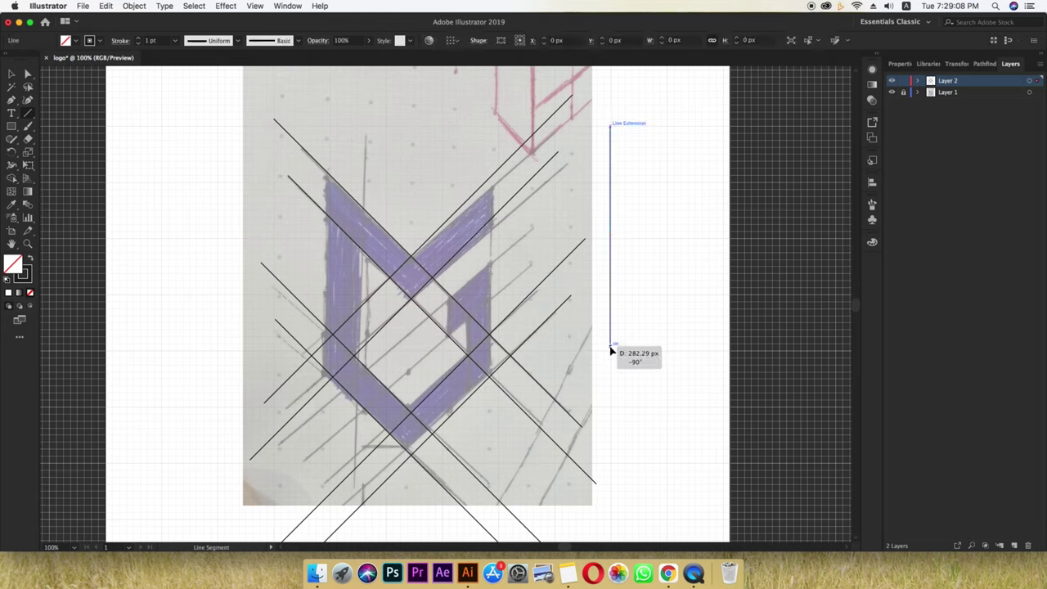
{"action": "left_click_drag", "start_coordinate": [609, 327], "coordinate": [610, 349]}
{"action": "key", "text": "v"}
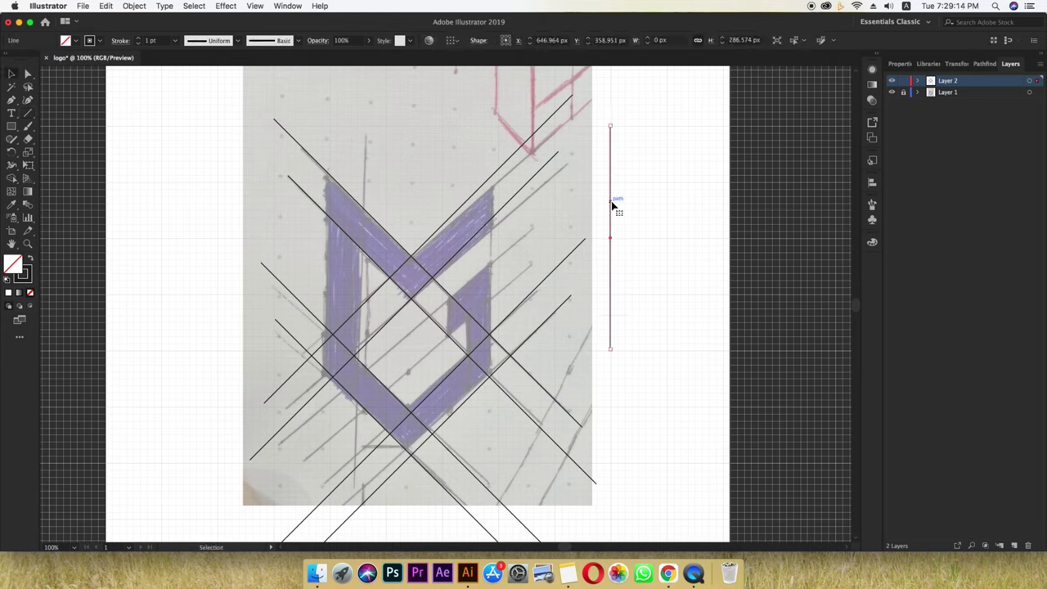
{"action": "left_click_drag", "start_coordinate": [613, 205], "coordinate": [642, 204], "text": "alt"}
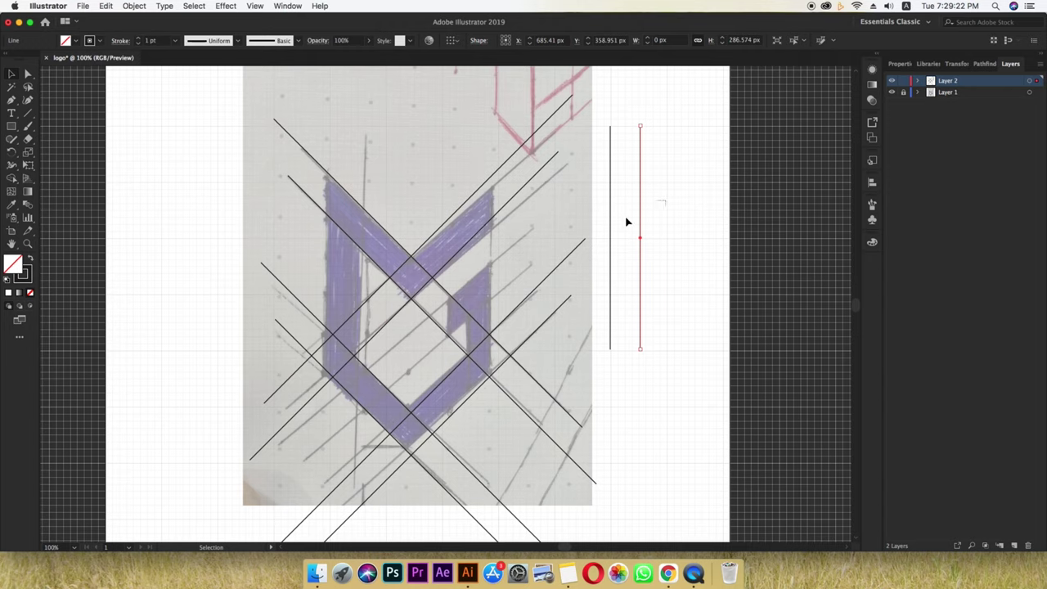
{"action": "left_click", "coordinate": [610, 222], "text": "shift"}
{"action": "left_click_drag", "start_coordinate": [610, 221], "coordinate": [461, 274]}
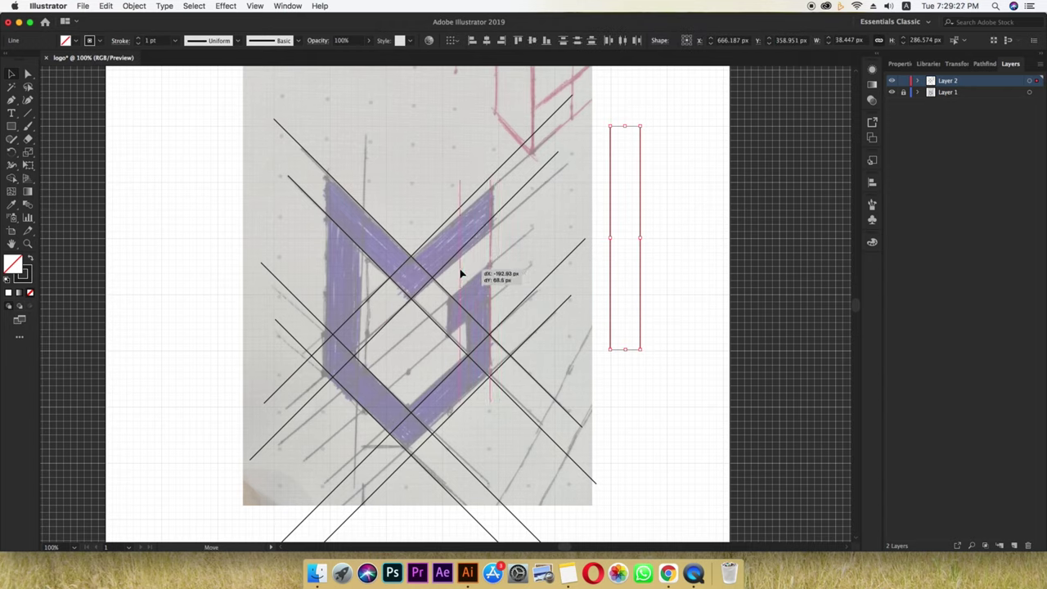
{"action": "mouse_move", "coordinate": [461, 274]}
{"action": "left_mouse_down"}
{"action": "mouse_move", "coordinate": [461, 263]}
{"action": "mouse_move", "coordinate": [325, 279]}
{"action": "left_mouse_up"}
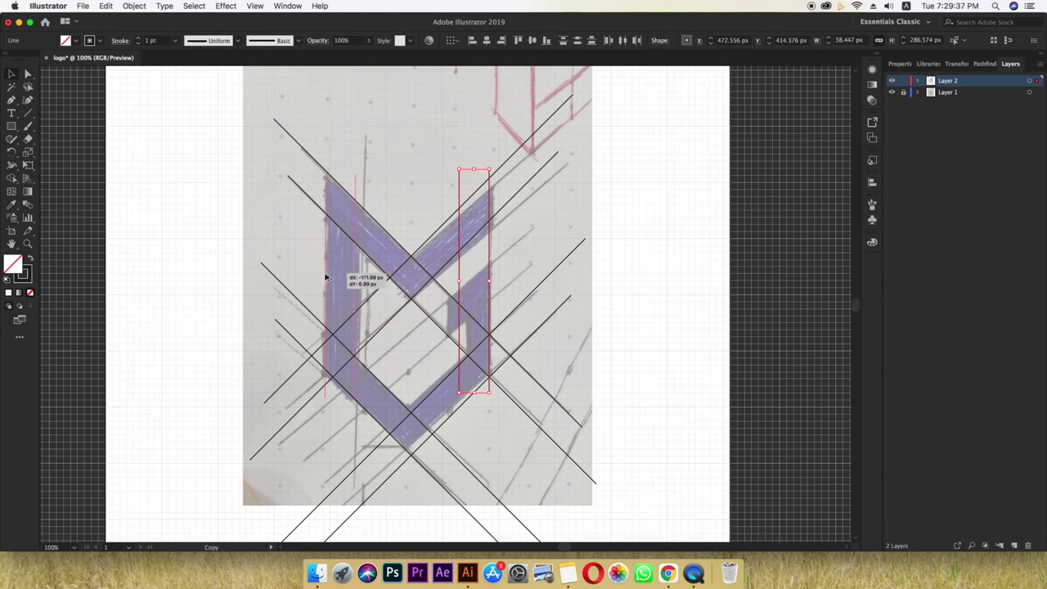
Copy the vertical line pair onto the left upright stroke and fine-tune its position
{"action": "left_click_drag", "start_coordinate": [326, 278], "coordinate": [331, 271]}
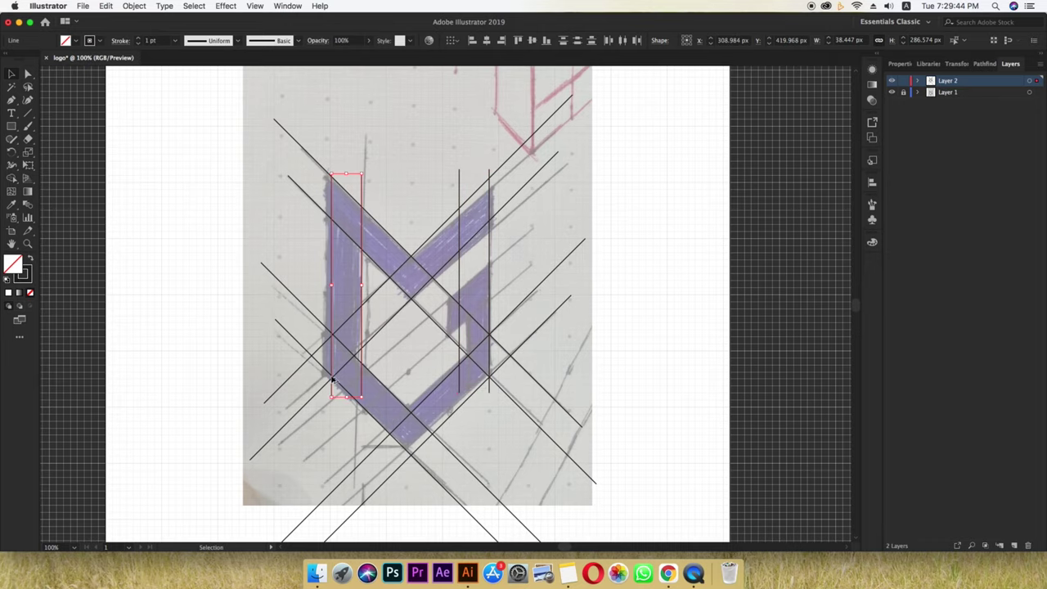
{"action": "scroll", "coordinate": [332, 384], "scroll_direction": "up", "scroll_amount": 2}
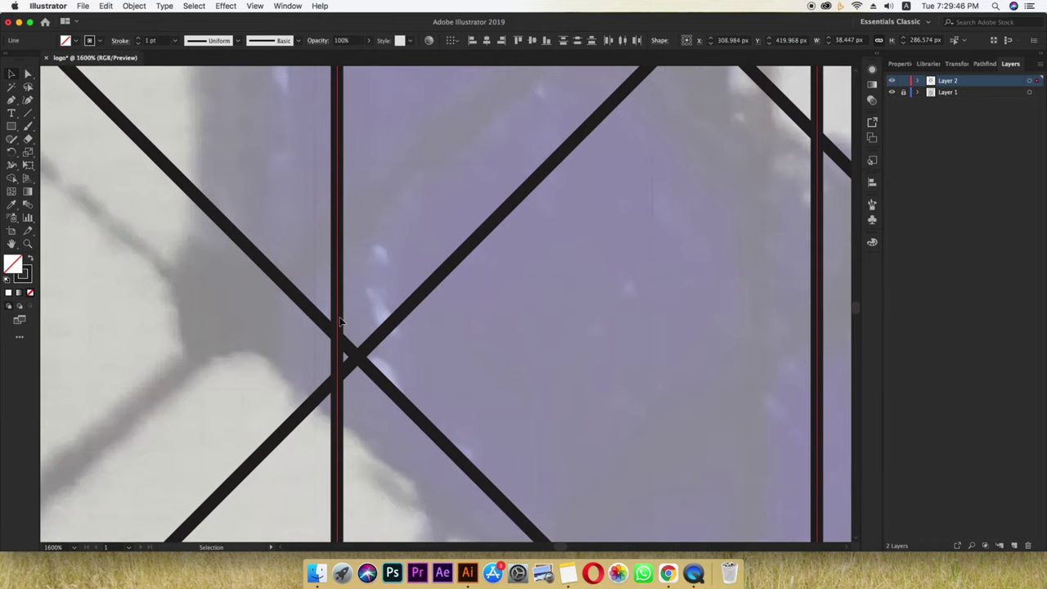
{"action": "left_click_drag", "start_coordinate": [343, 331], "coordinate": [353, 311]}
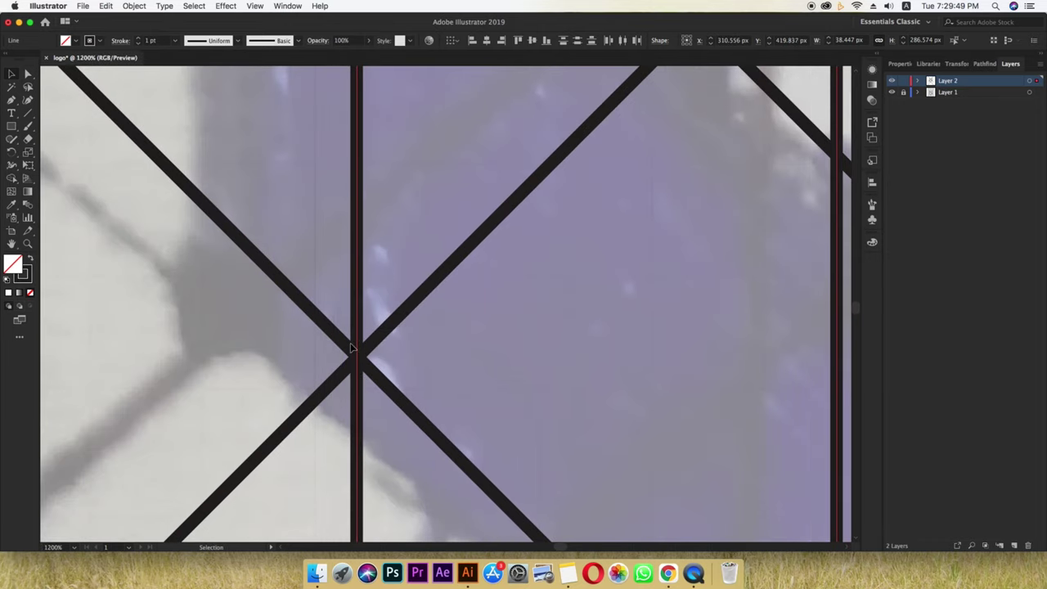
{"action": "scroll", "coordinate": [353, 350], "scroll_direction": "down", "scroll_amount": 3}
{"action": "scroll", "coordinate": [354, 350], "scroll_direction": "down", "scroll_amount": 2}
{"action": "scroll", "coordinate": [359, 376], "scroll_direction": "down", "scroll_amount": 2}
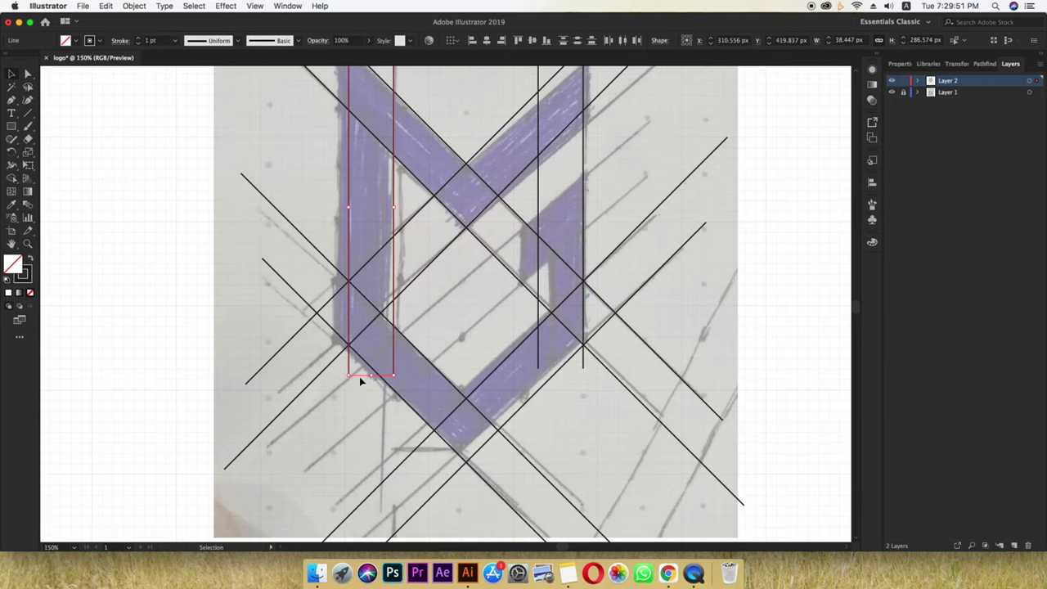
{"action": "left_click_drag", "start_coordinate": [664, 289], "coordinate": [576, 345]}
{"action": "scroll", "coordinate": [496, 401], "scroll_direction": "up", "scroll_amount": 3}
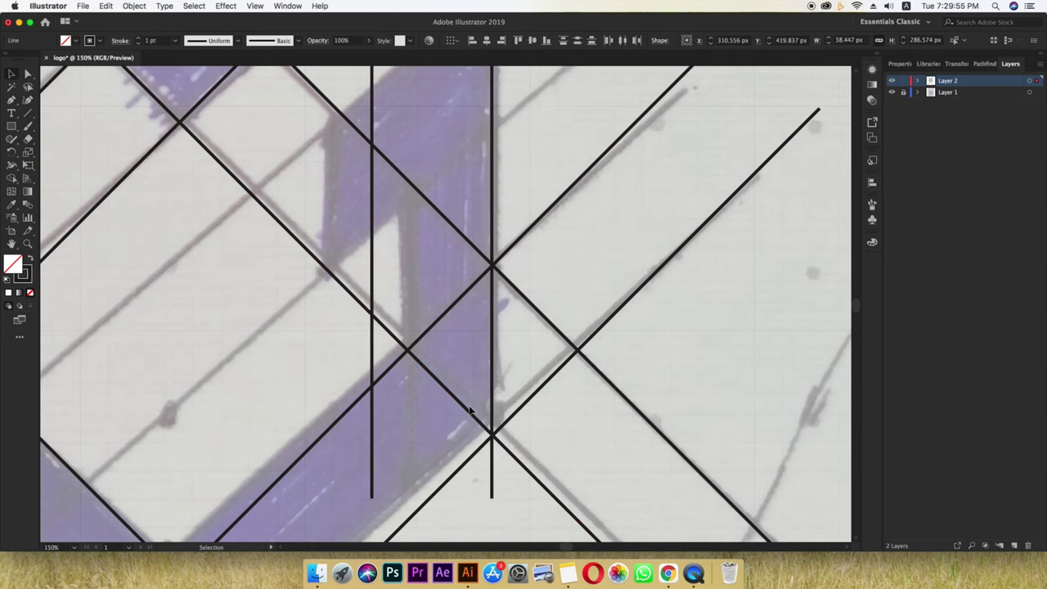
Alt-drag a copy of the rising diagonal pair up-left through the letter's inner area
{"action": "scroll", "coordinate": [469, 406], "scroll_direction": "down", "scroll_amount": 1}
{"action": "scroll", "coordinate": [468, 405], "scroll_direction": "down", "scroll_amount": 1}
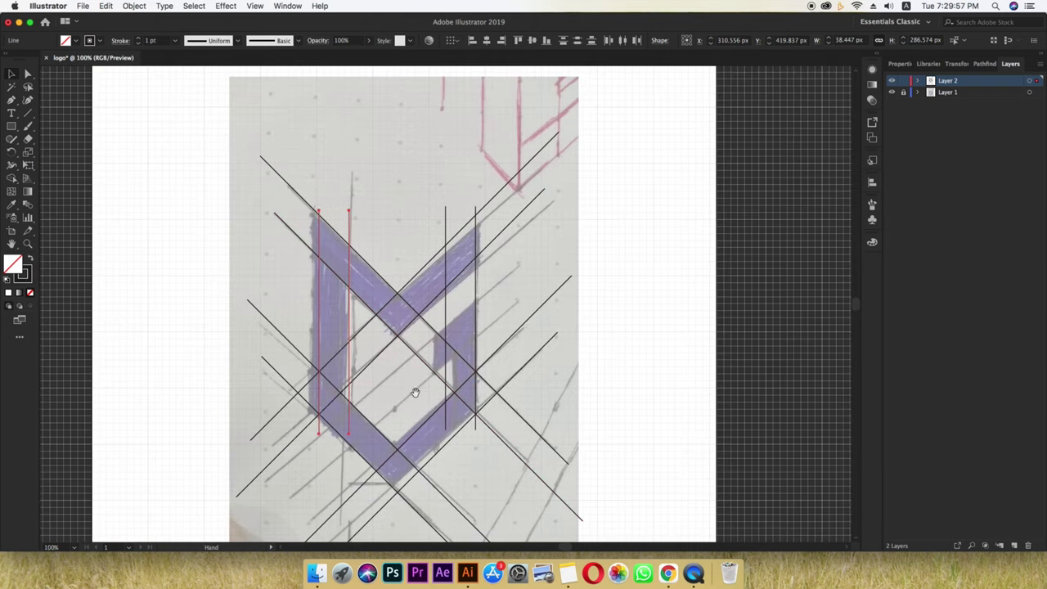
{"action": "left_click_drag", "start_coordinate": [415, 393], "coordinate": [455, 367]}
{"action": "scroll", "coordinate": [457, 370], "scroll_direction": "up", "scroll_amount": 1}
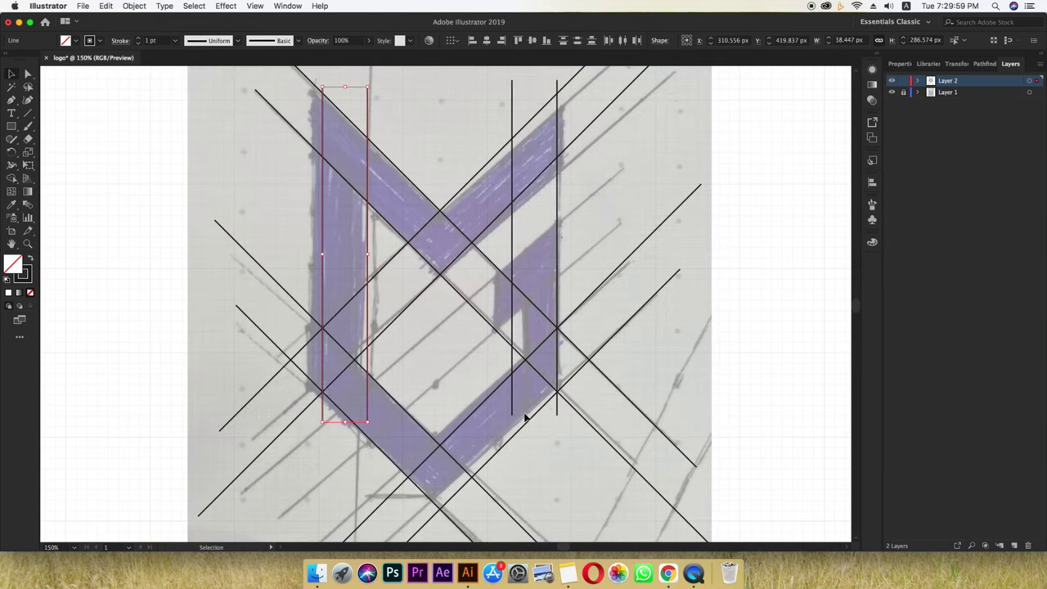
{"action": "left_click", "coordinate": [502, 389]}
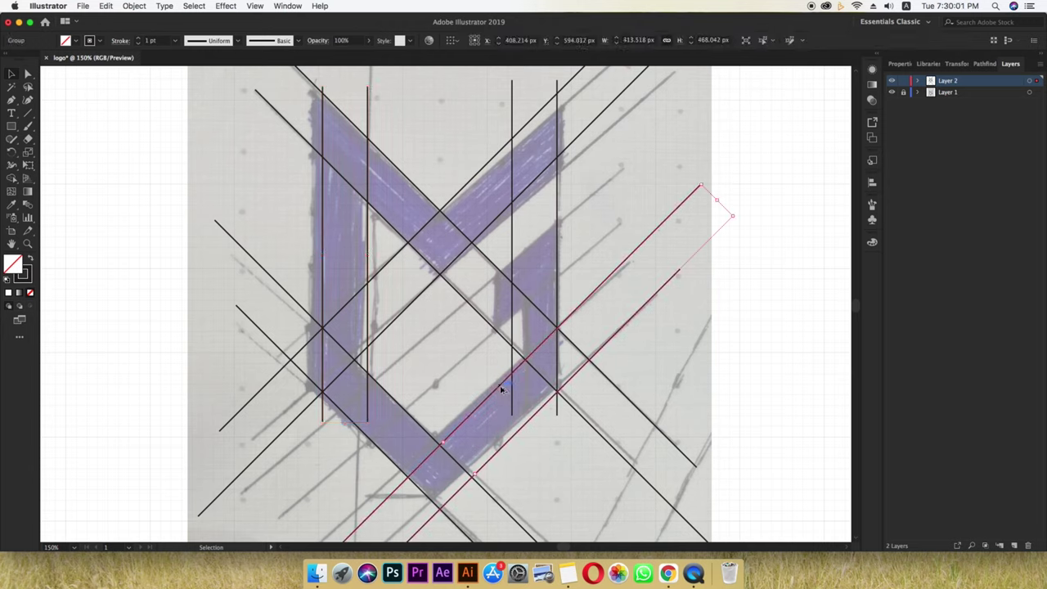
{"action": "left_click_drag", "start_coordinate": [501, 390], "coordinate": [479, 304]}
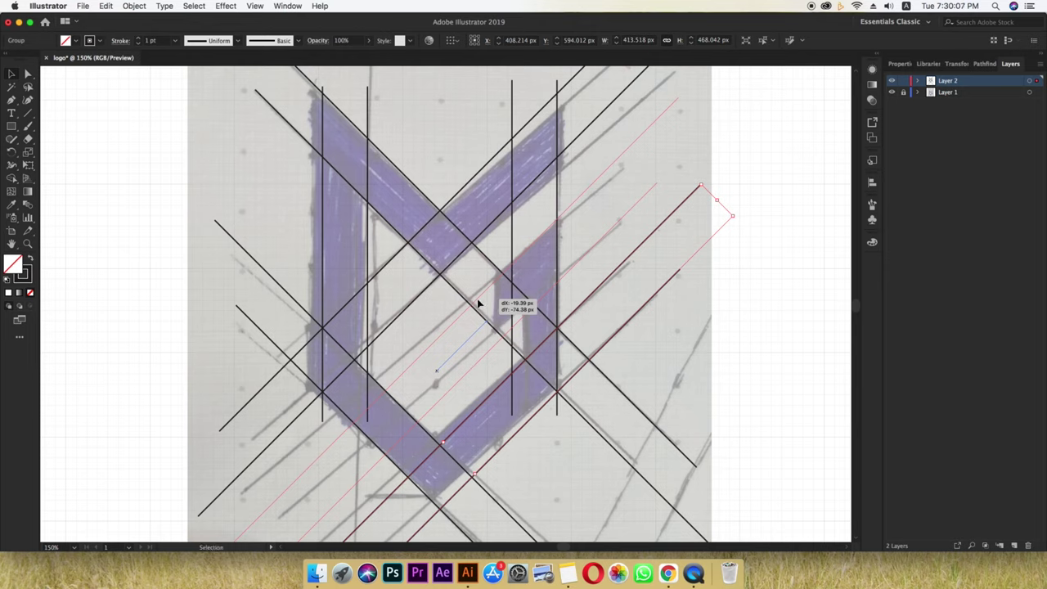
{"action": "left_click_drag", "start_coordinate": [479, 304], "coordinate": [480, 304]}
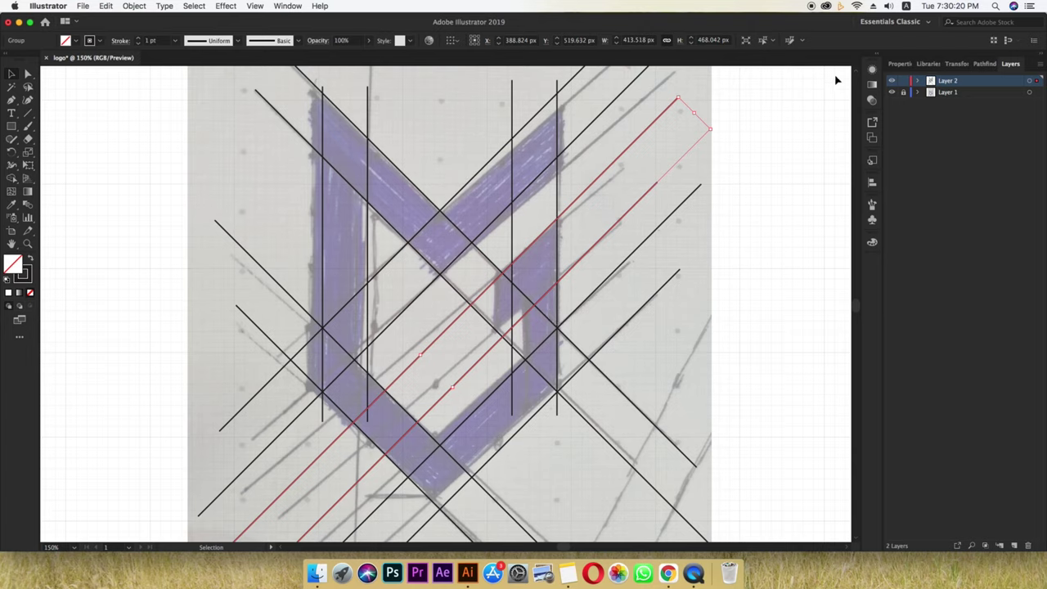
Nudge the new diagonal pair into line with the sketch's inner slanted stroke
{"action": "left_click", "coordinate": [871, 183]}
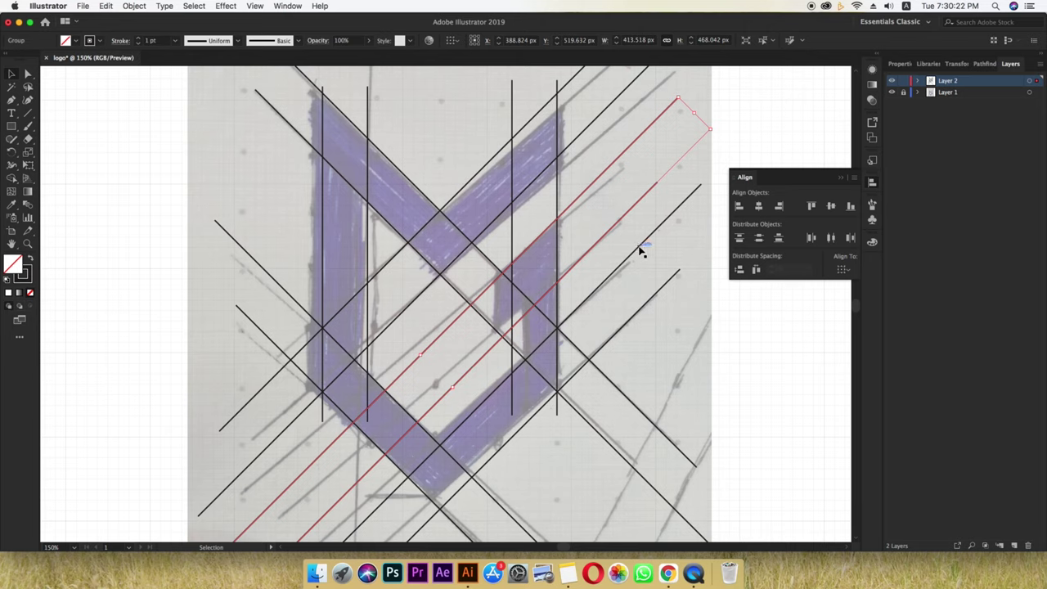
{"action": "key", "text": "super+d"}
{"action": "left_click", "coordinate": [555, 222]}
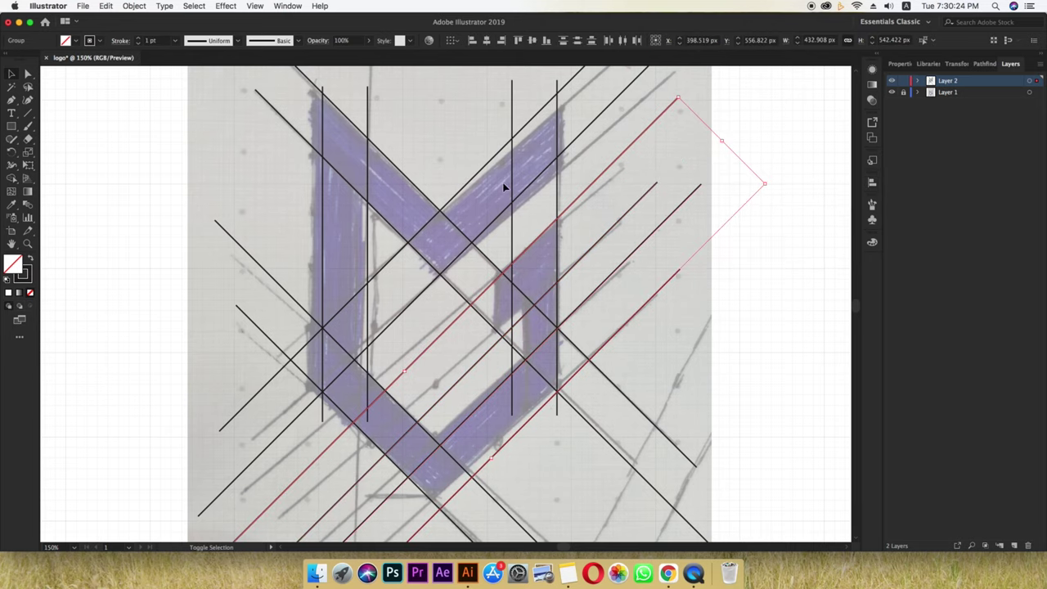
{"action": "left_click", "coordinate": [617, 226]}
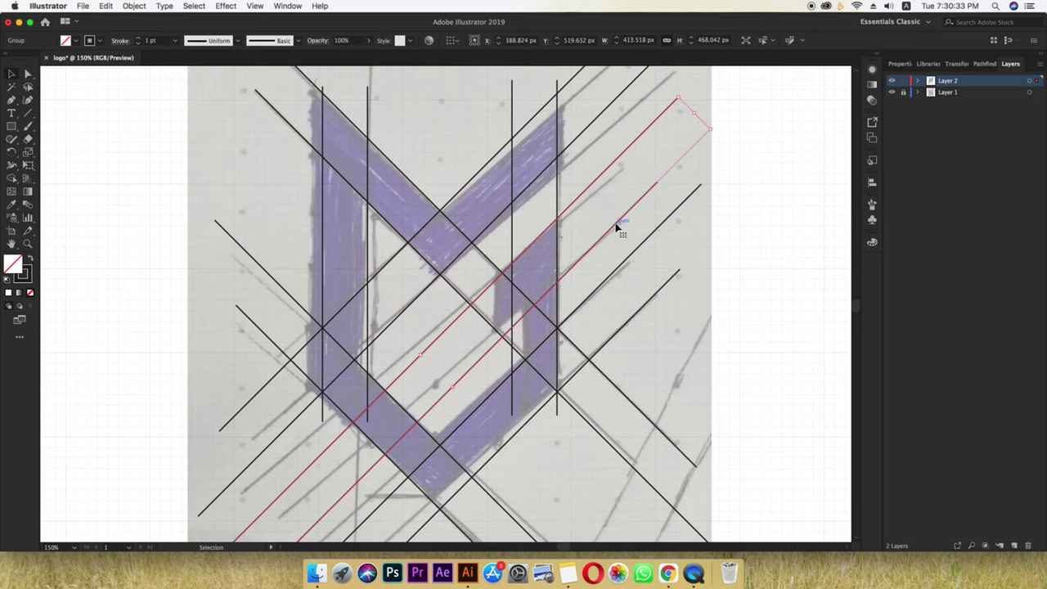
{"action": "left_click_drag", "start_coordinate": [616, 227], "coordinate": [613, 225]}
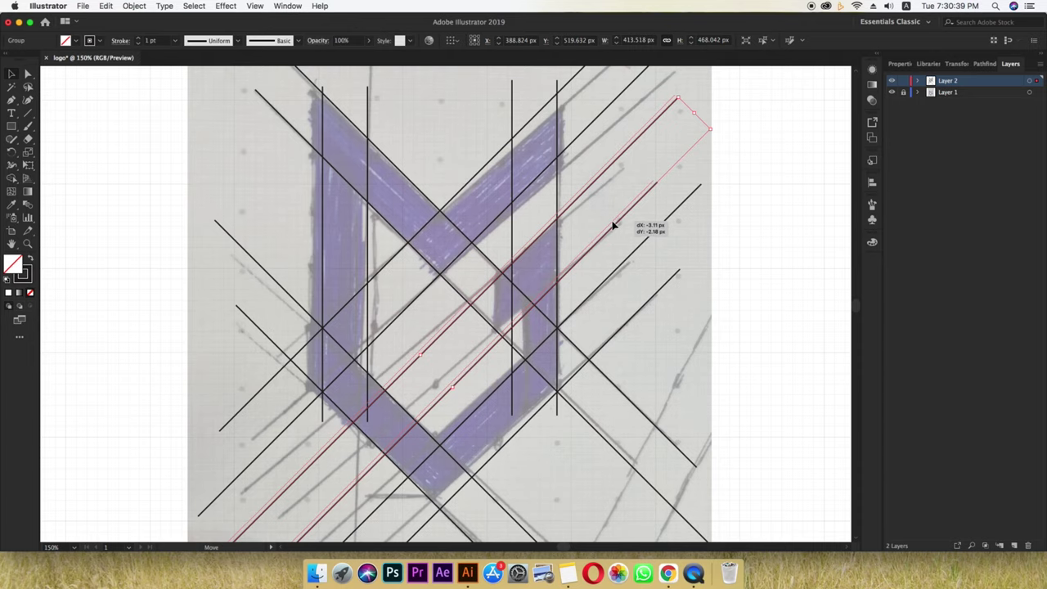
{"action": "left_click_drag", "start_coordinate": [613, 225], "coordinate": [617, 226]}
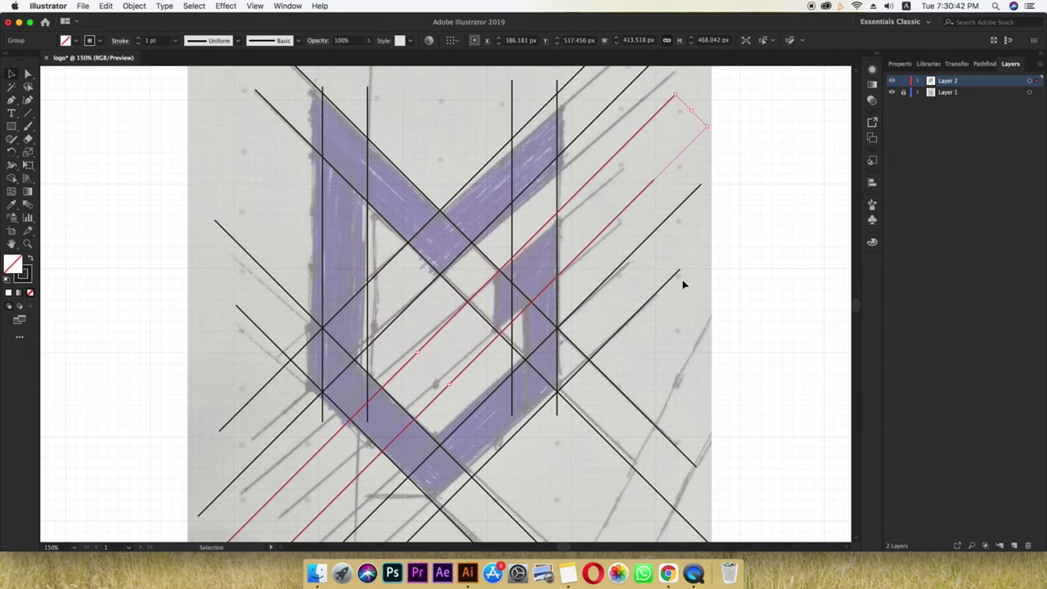
{"action": "left_click", "coordinate": [668, 301]}
Alt-drag a copy of the vertical construction line just beside the original
{"action": "scroll", "coordinate": [576, 318], "scroll_direction": "down", "scroll_amount": 1, "text": "alt"}
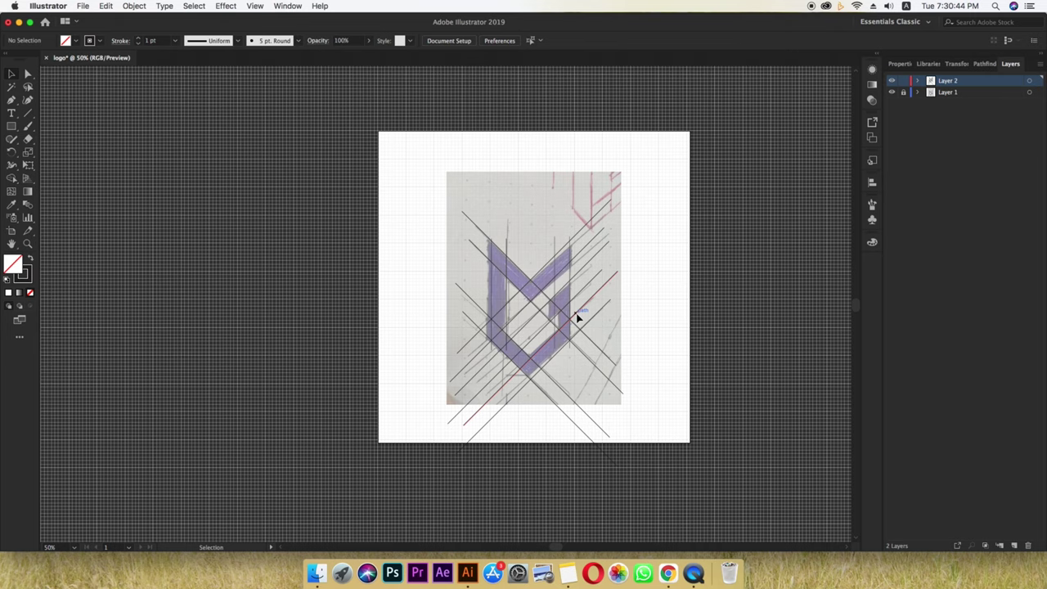
{"action": "scroll", "coordinate": [577, 318], "scroll_direction": "up", "scroll_amount": 1, "text": "alt"}
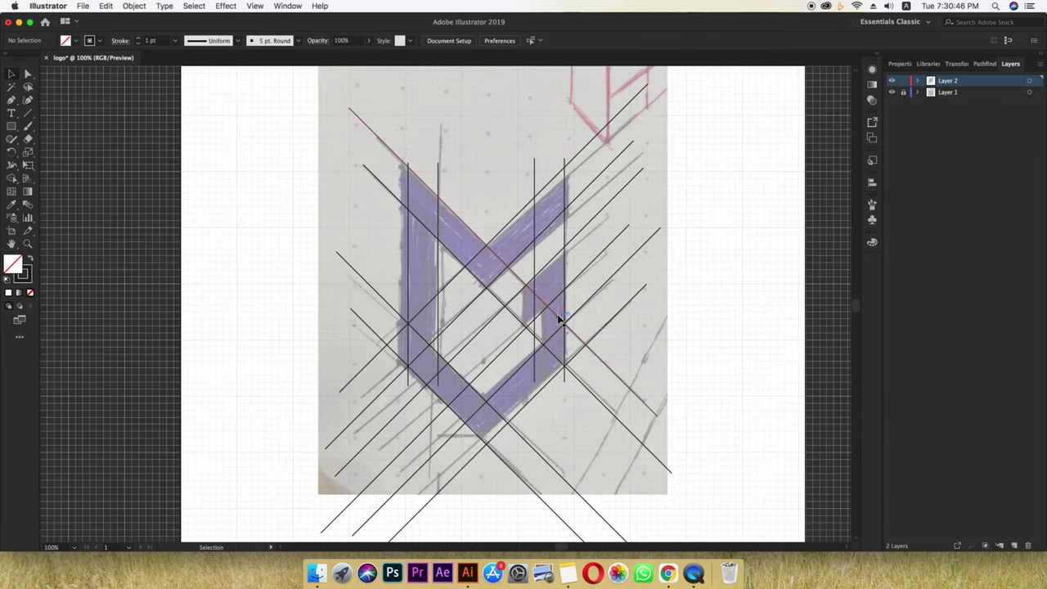
{"action": "scroll", "coordinate": [558, 319], "scroll_direction": "up", "scroll_amount": 1, "text": "alt"}
{"action": "left_click_drag", "start_coordinate": [537, 234], "coordinate": [536, 293]}
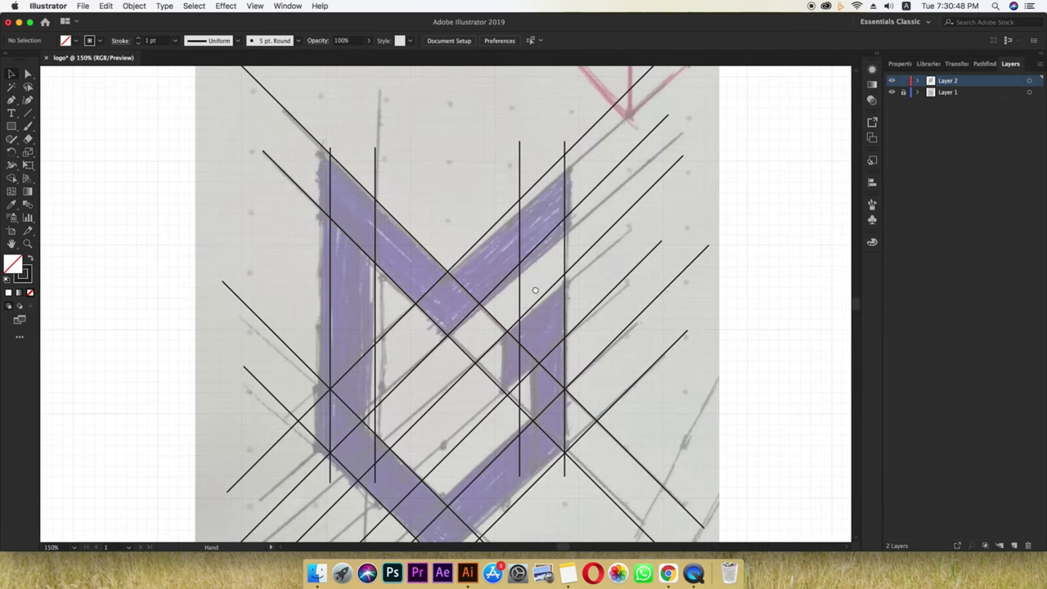
{"action": "scroll", "coordinate": [536, 293], "scroll_direction": "down", "scroll_amount": 1, "text": "alt"}
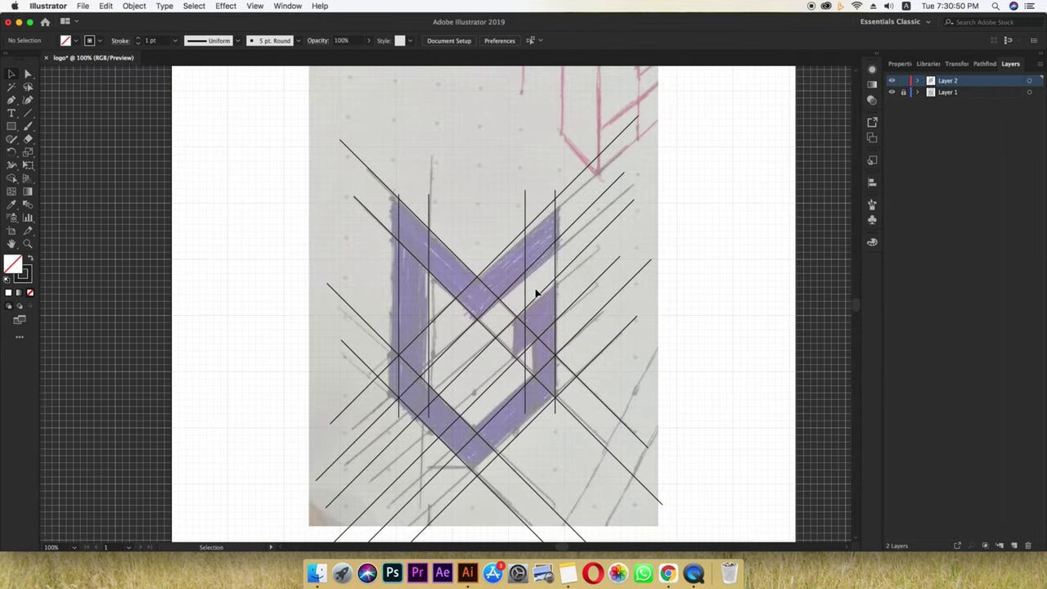
{"action": "scroll", "coordinate": [536, 292], "scroll_direction": "up", "scroll_amount": 1, "text": "alt"}
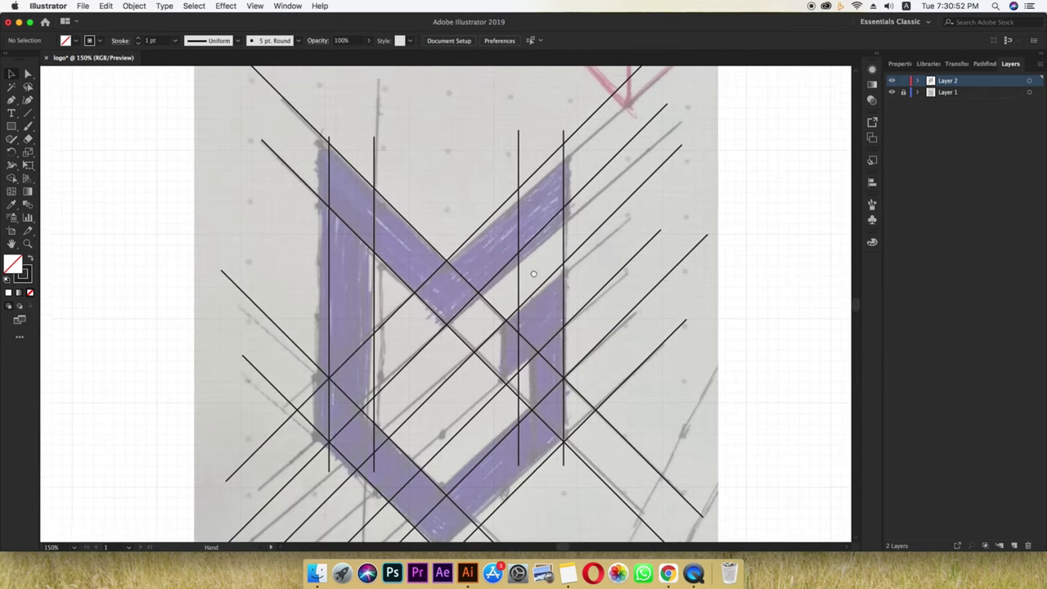
{"action": "left_click_drag", "start_coordinate": [516, 275], "coordinate": [506, 278], "text": "alt"}
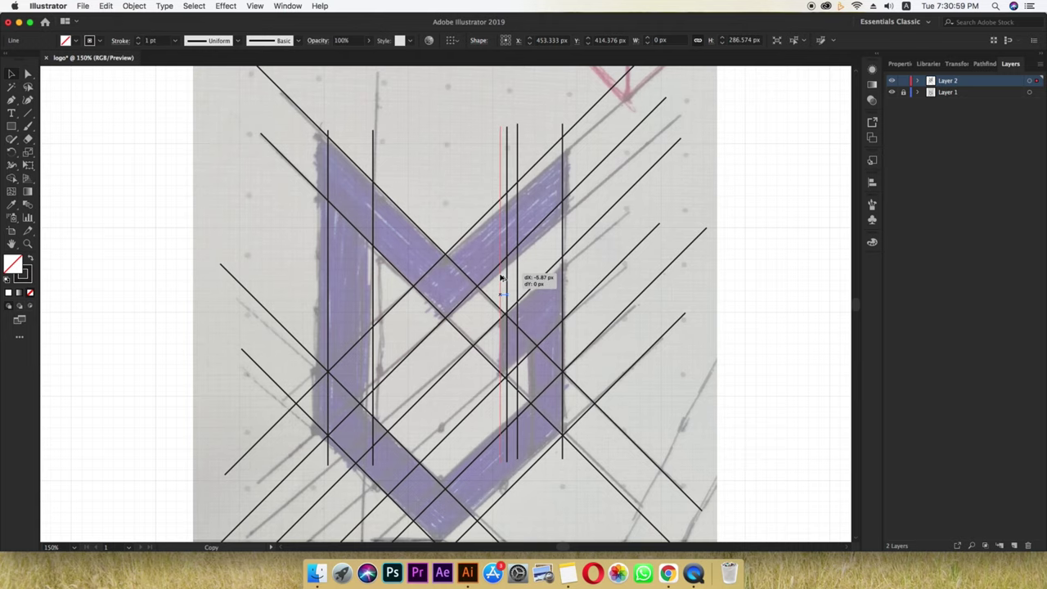
{"action": "left_click_drag", "start_coordinate": [507, 278], "coordinate": [507, 279], "text": "alt"}
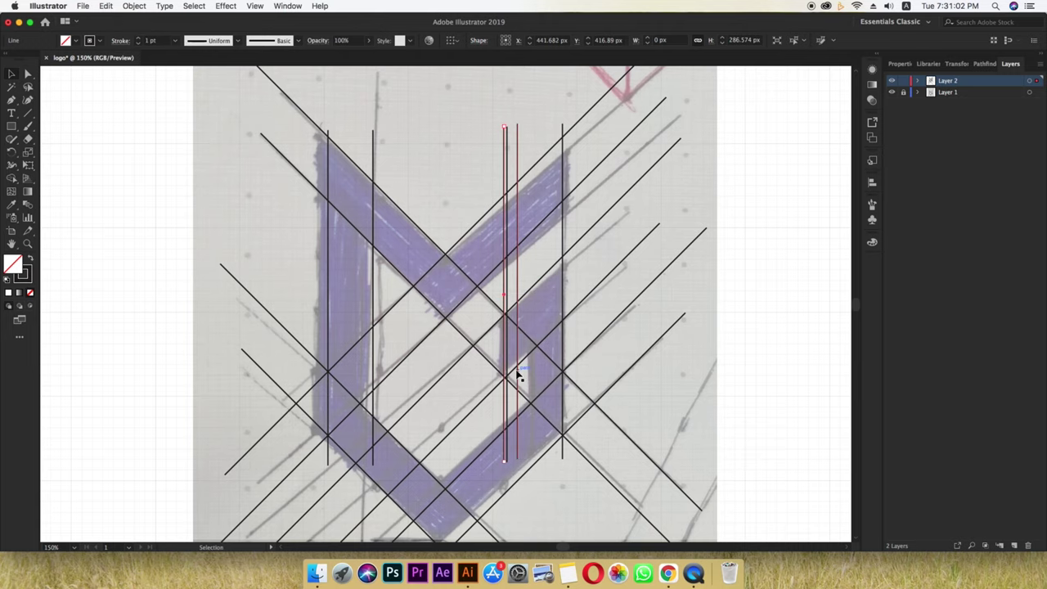
Nudge the copied vertical line left onto the sketch's G stem
{"action": "scroll", "coordinate": [510, 373], "scroll_direction": "up", "scroll_amount": 3, "text": "alt"}
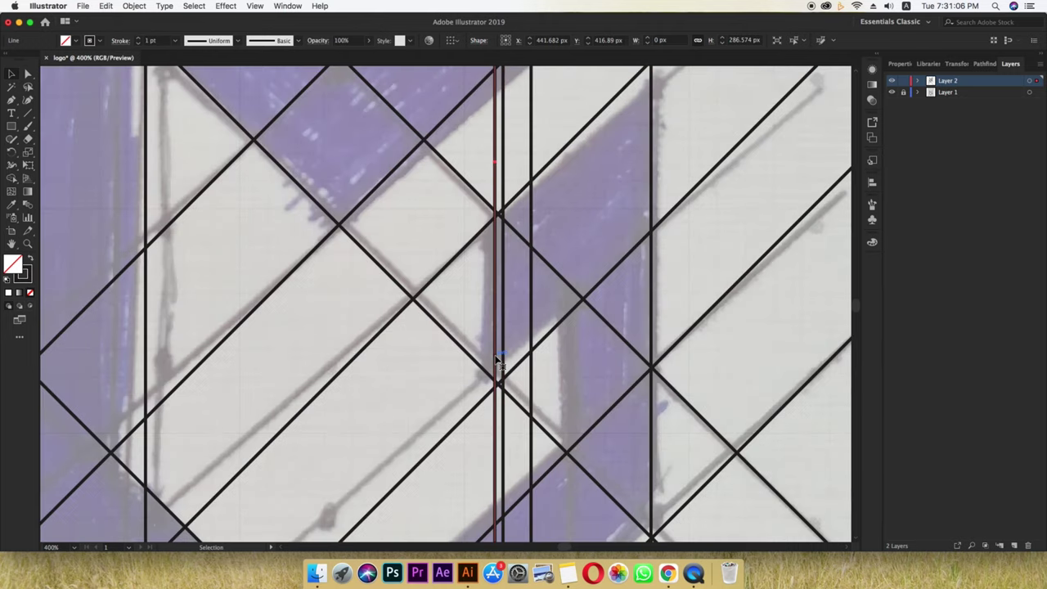
{"action": "key", "text": "ctrl+z"}
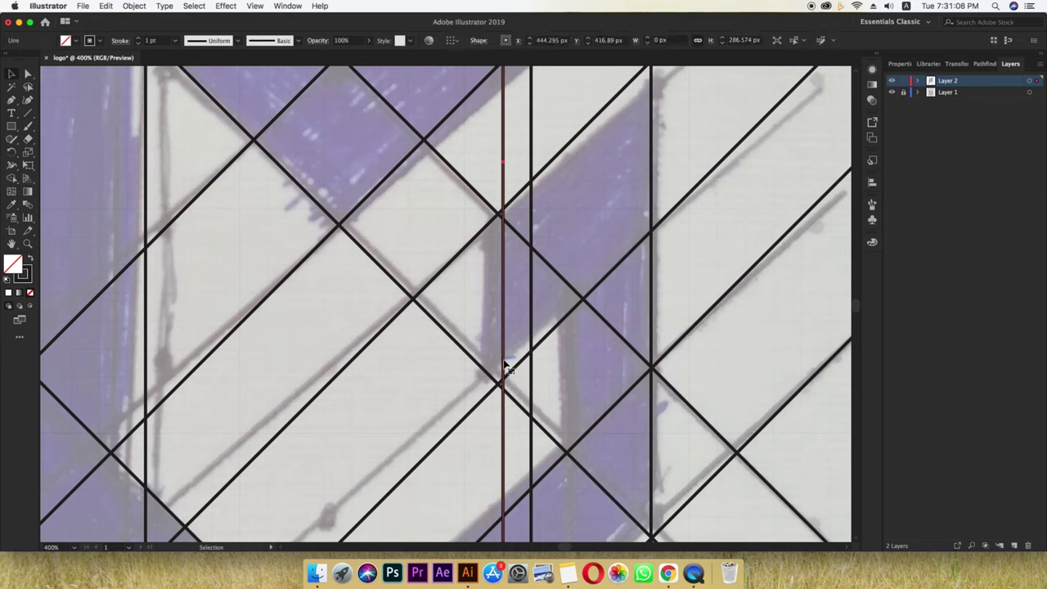
{"action": "key", "text": "Left"}
{"action": "key", "text": "Left"}
{"action": "key", "text": "Left"}
{"action": "left_click_drag", "start_coordinate": [503, 360], "coordinate": [501, 357]}
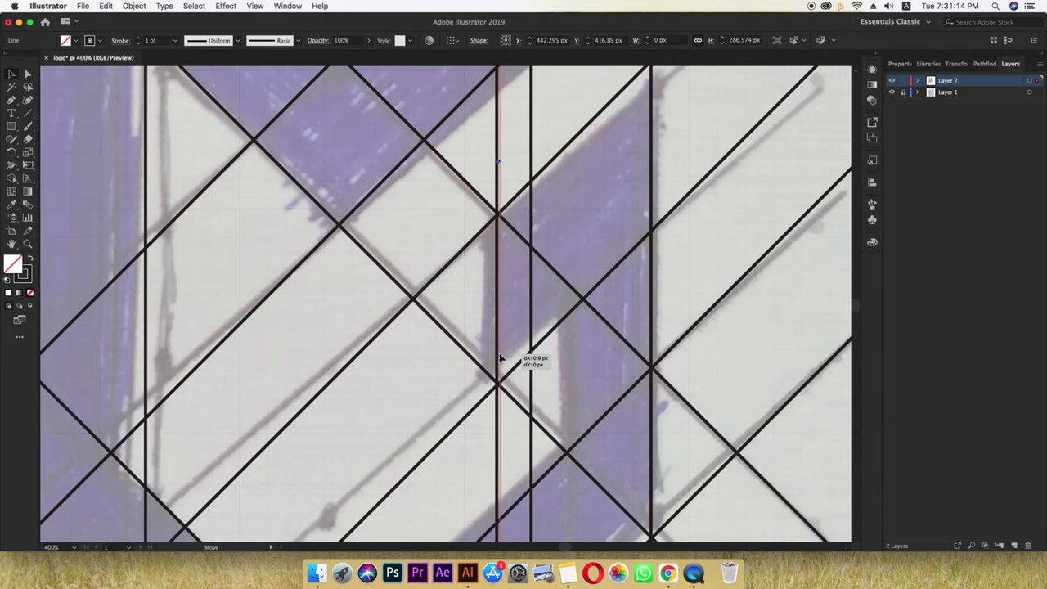
{"action": "left_click_drag", "start_coordinate": [502, 358], "coordinate": [500, 358]}
Hide the sketch layer, select all construction lines, and switch to Shape Builder
{"action": "key", "text": "ctrl+0"}
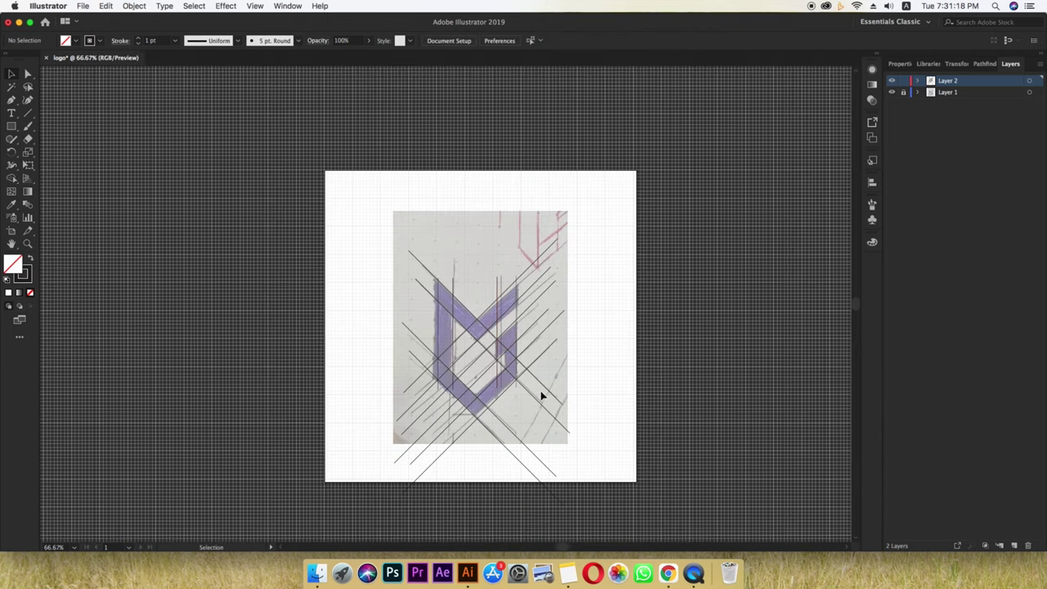
{"action": "key", "text": "ctrl+1"}
{"action": "left_click", "coordinate": [893, 95]}
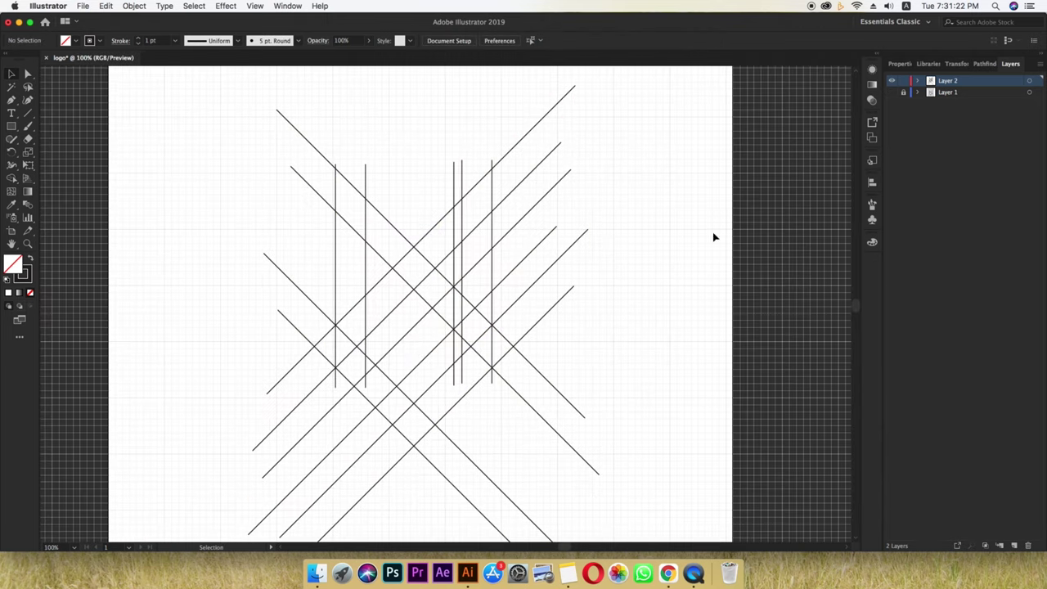
{"action": "left_click", "coordinate": [893, 94]}
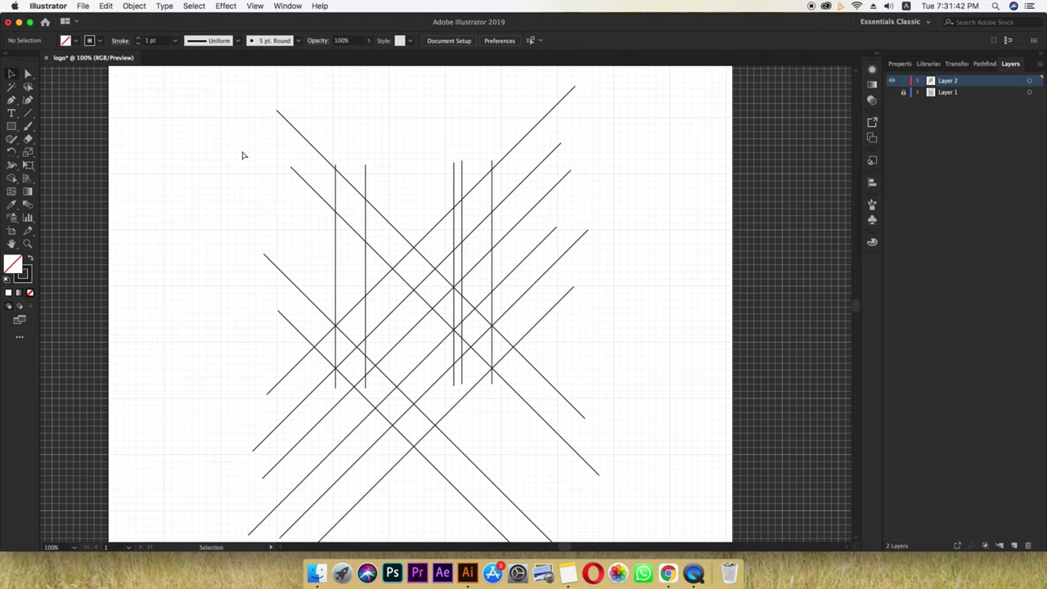
{"action": "key", "text": "ctrl+a"}
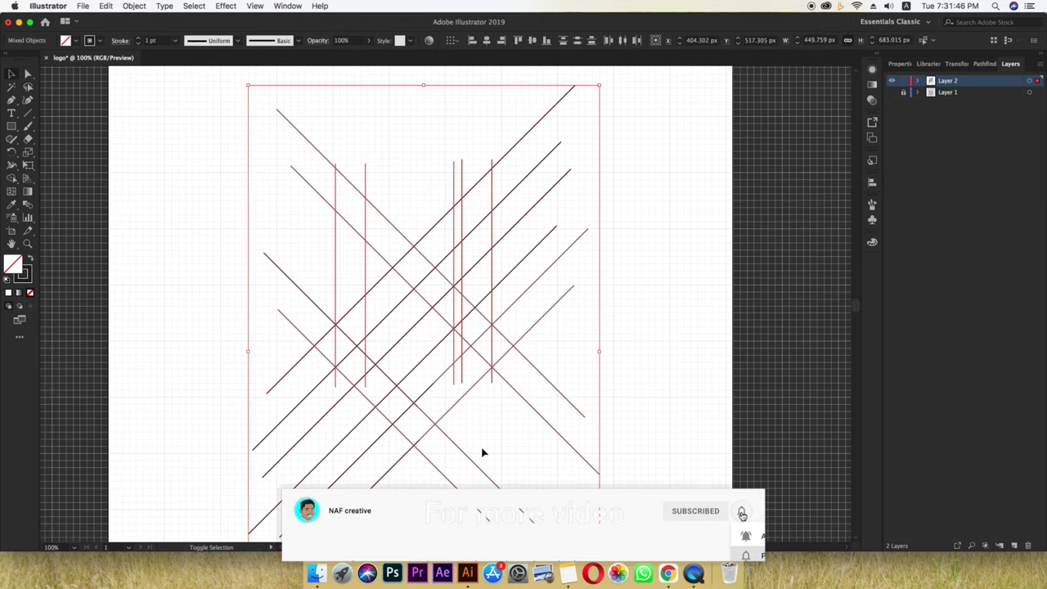
{"action": "key", "text": "shift+m"}
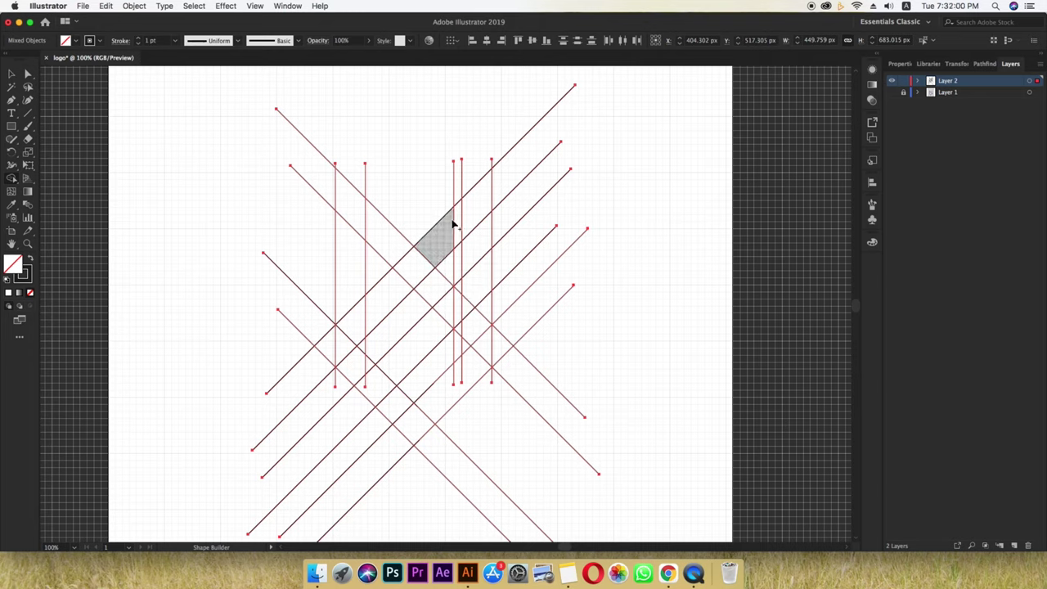
Set the fill colour to near-black #0F0F0F
{"action": "double_click", "coordinate": [13, 264]}
{"action": "left_click", "coordinate": [535, 337]}
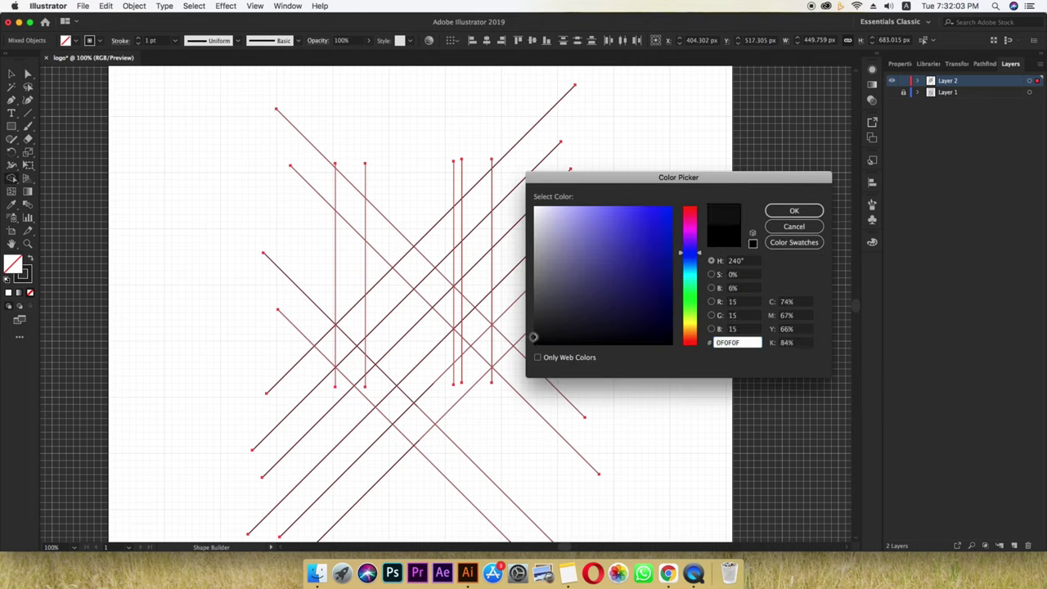
{"action": "left_click", "coordinate": [790, 213]}
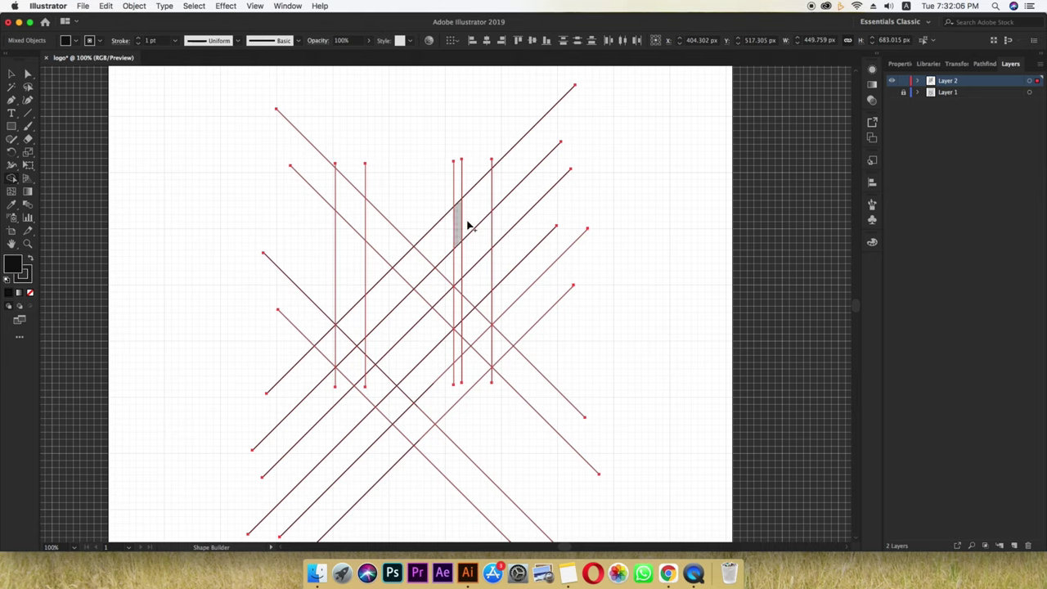
Merge the M/G lattice regions and the small right-arm triangle into one shape with Shape Builder
{"action": "mouse_move", "coordinate": [481, 206]}
{"action": "left_mouse_down"}
{"action": "mouse_move", "coordinate": [370, 227]}
{"action": "mouse_move", "coordinate": [354, 353]}
{"action": "mouse_move", "coordinate": [409, 426]}
{"action": "mouse_move", "coordinate": [489, 346]}
{"action": "mouse_move", "coordinate": [479, 285]}
{"action": "mouse_move", "coordinate": [475, 296]}
{"action": "left_mouse_up"}
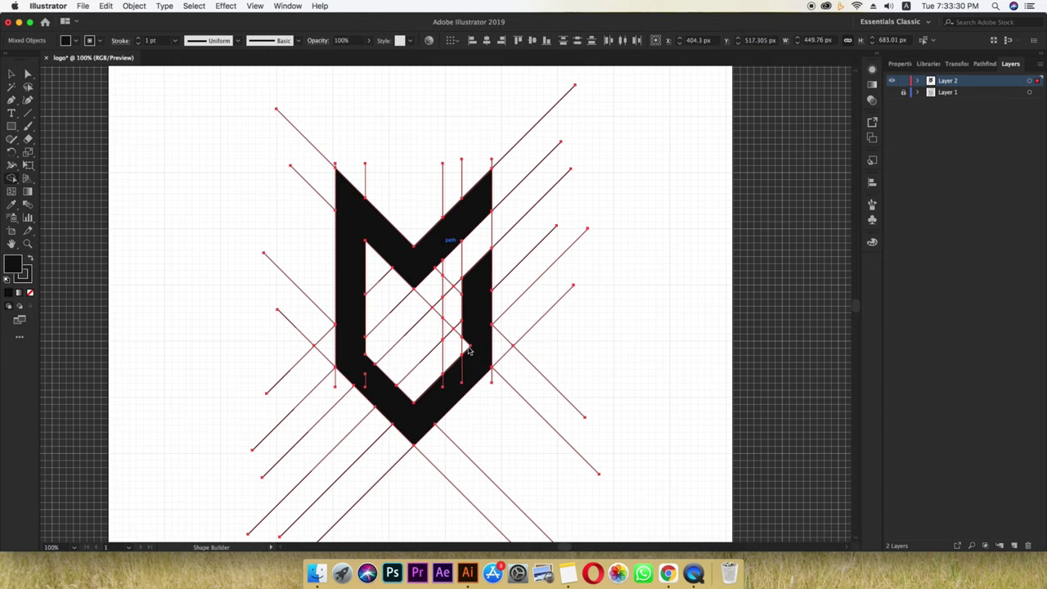
{"action": "scroll", "coordinate": [468, 341], "scroll_direction": "up", "scroll_amount": 2}
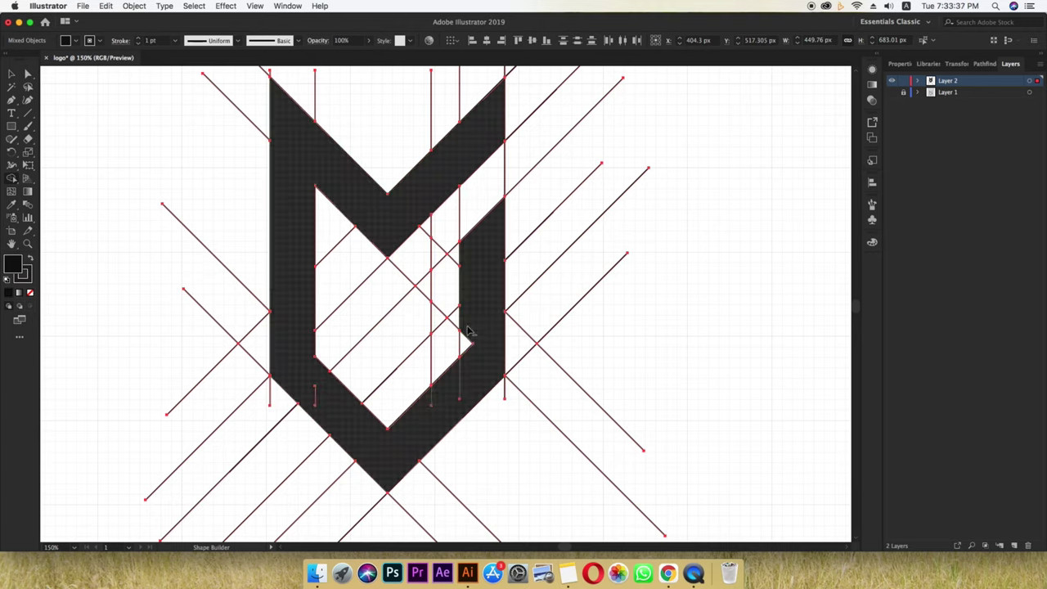
{"action": "left_click_drag", "start_coordinate": [467, 331], "coordinate": [469, 355]}
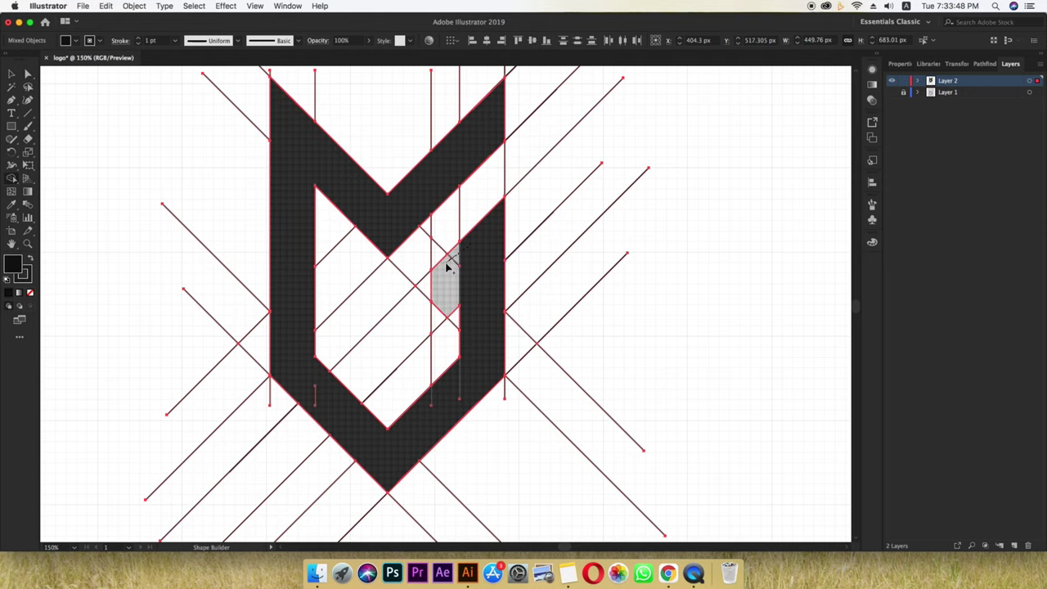
{"action": "key", "text": "super+0"}
Move the monogram aside and delete the leftover construction line group
{"action": "key", "text": "v"}
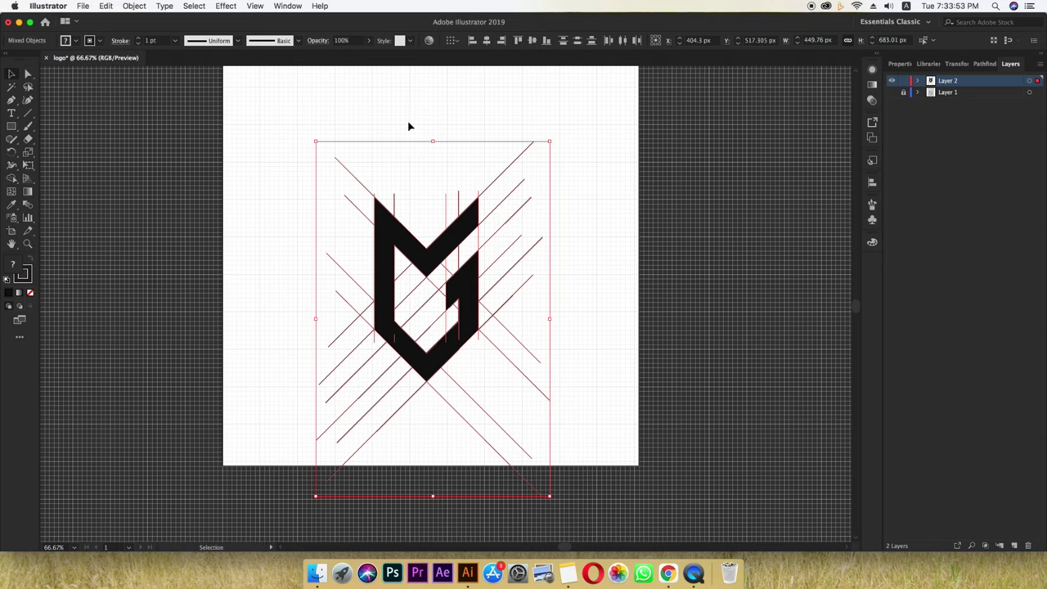
{"action": "left_click", "coordinate": [410, 126]}
{"action": "left_click", "coordinate": [473, 317]}
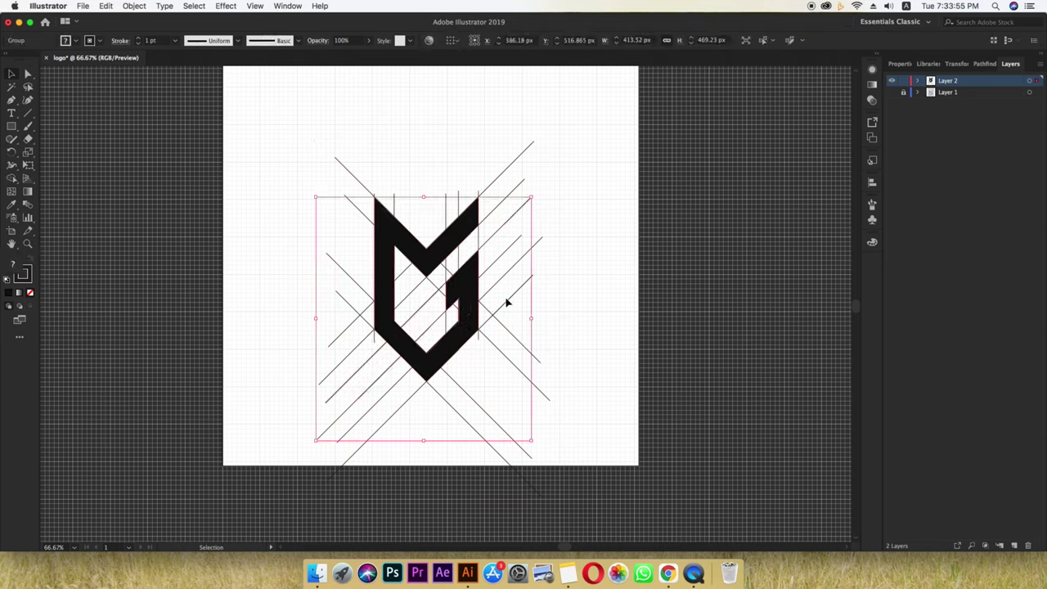
{"action": "left_click", "coordinate": [446, 301]}
{"action": "mouse_move", "coordinate": [462, 309]}
{"action": "left_mouse_down"}
{"action": "mouse_move", "coordinate": [295, 307]}
{"action": "mouse_move", "coordinate": [826, 236]}
{"action": "left_mouse_up"}
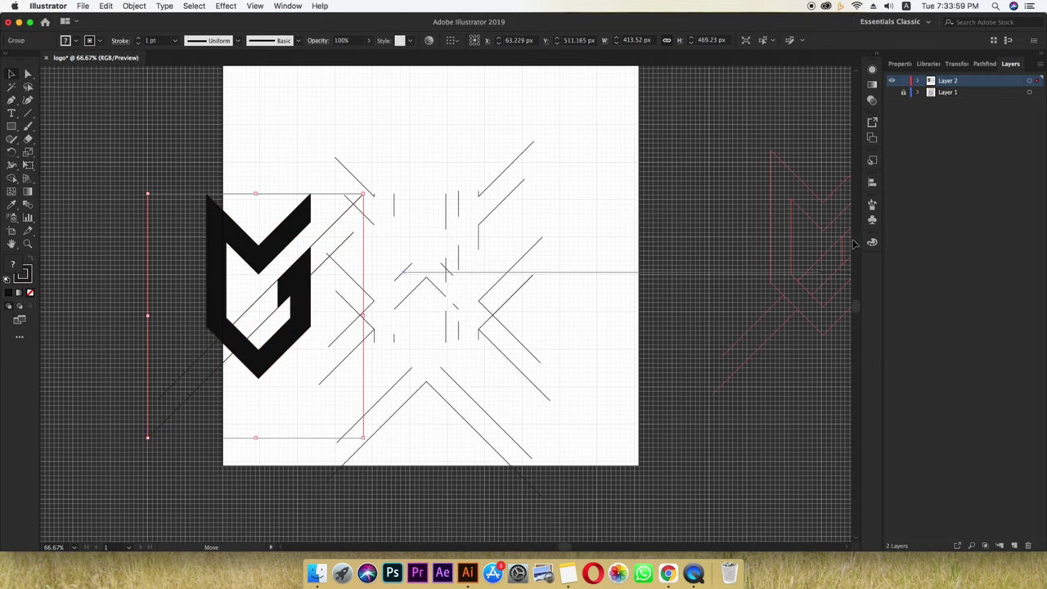
{"action": "left_click_drag", "start_coordinate": [545, 393], "coordinate": [287, 488]}
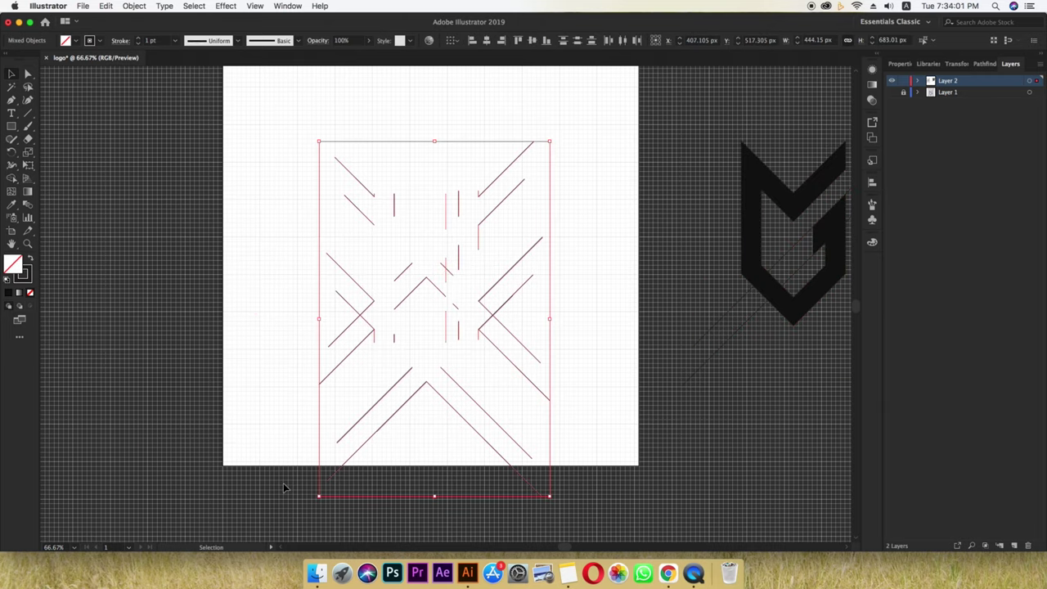
{"action": "key", "text": "Delete"}
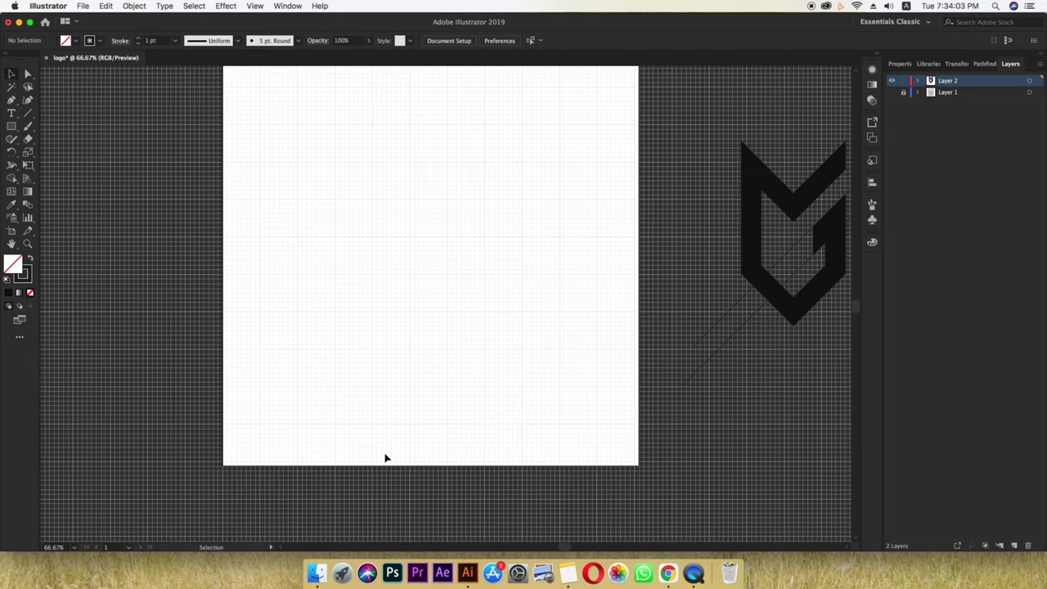
Hide the grid and paste the monogram back centred, viewed at actual size
{"action": "key", "text": "a"}
{"action": "key", "text": "ctrl+apostrophe"}
{"action": "key", "text": "v"}
{"action": "key", "text": "ctrl+a"}
{"action": "key", "text": "ctrl+x"}
{"action": "key", "text": "ctrl+v"}
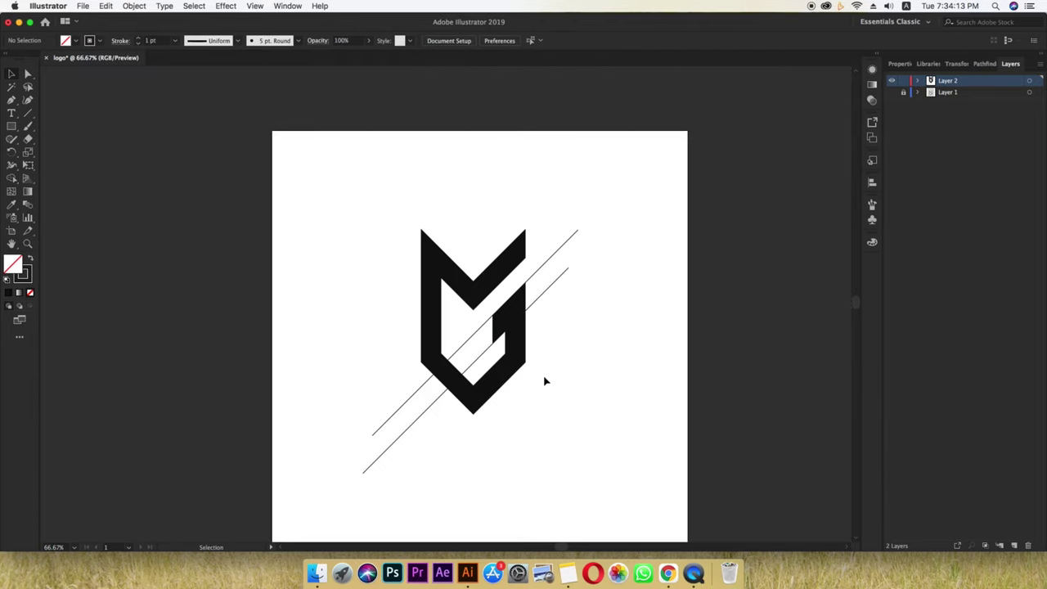
{"action": "key", "text": "ctrl+1"}
Ungroup the monogram from its remaining attached lines
{"action": "left_click", "coordinate": [551, 244]}
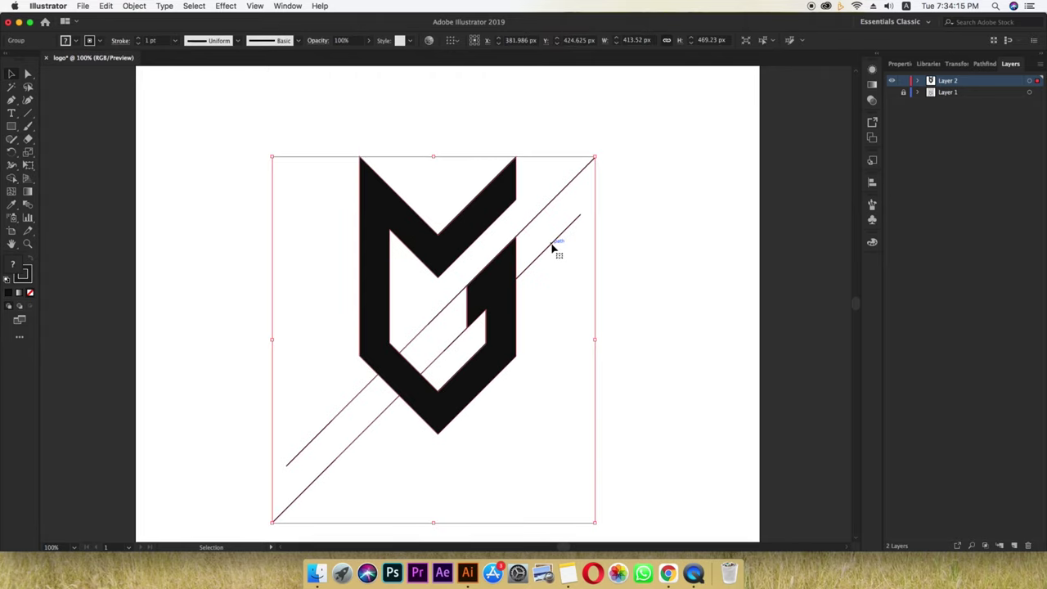
{"action": "right_click", "coordinate": [550, 245]}
{"action": "left_click", "coordinate": [575, 337]}
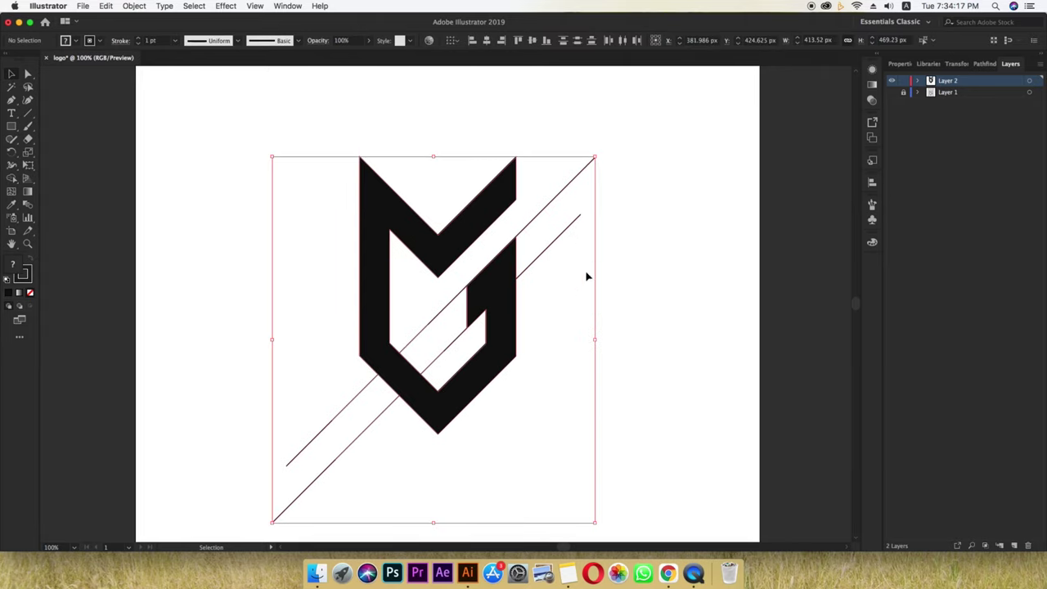
{"action": "left_click", "coordinate": [586, 275]}
Delete the six remaining stray diagonal line segments around and inside the monogram
{"action": "left_click", "coordinate": [562, 236]}
{"action": "key", "text": "Delete"}
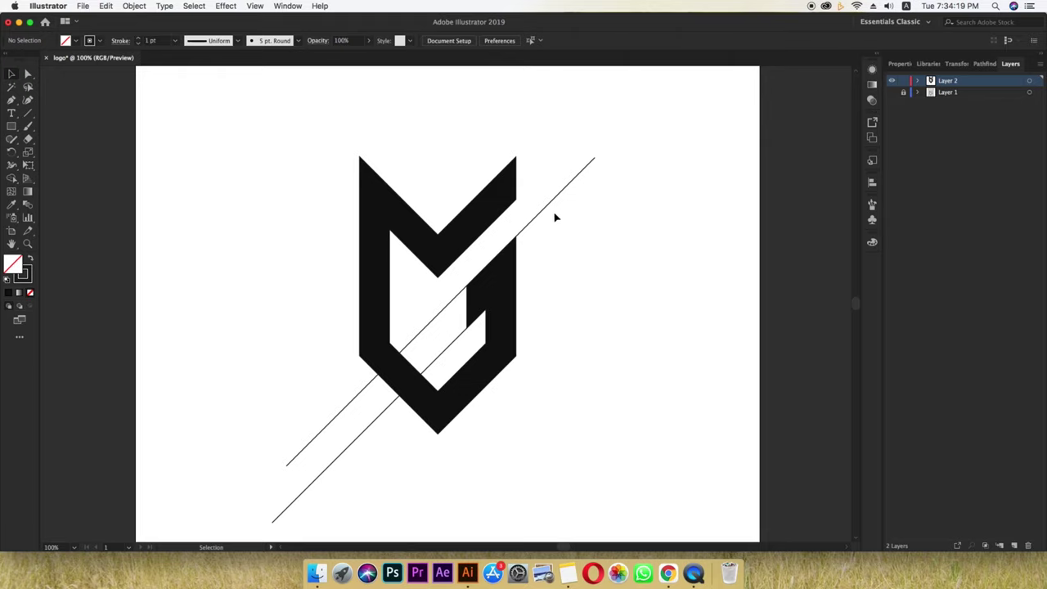
{"action": "left_click", "coordinate": [552, 199]}
{"action": "key", "text": "Delete"}
{"action": "left_click", "coordinate": [444, 307]}
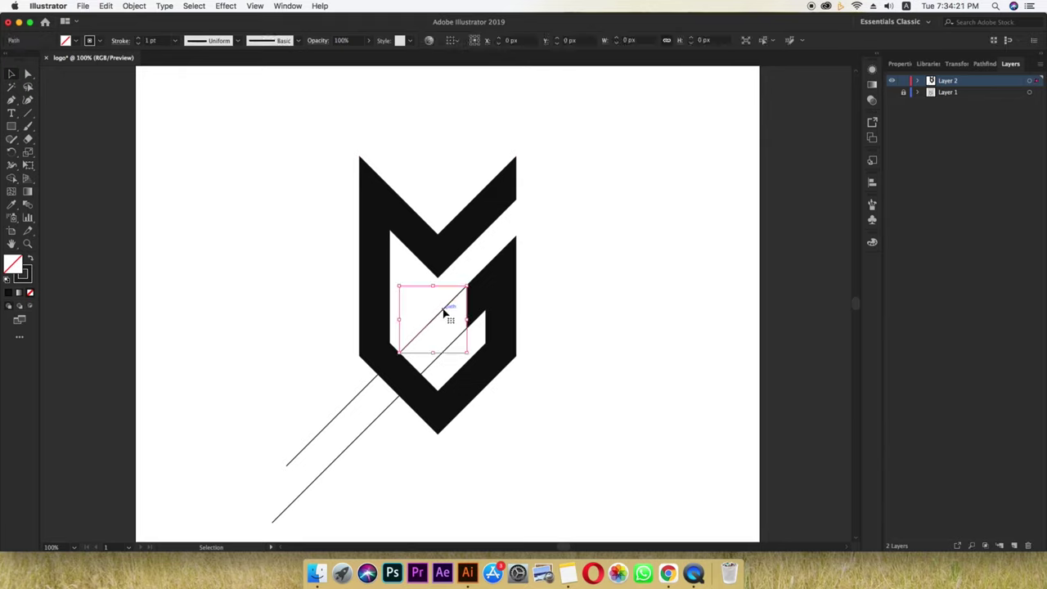
{"action": "key", "text": "Delete"}
{"action": "left_click", "coordinate": [449, 344]}
{"action": "key", "text": "Delete"}
{"action": "left_click", "coordinate": [374, 419]}
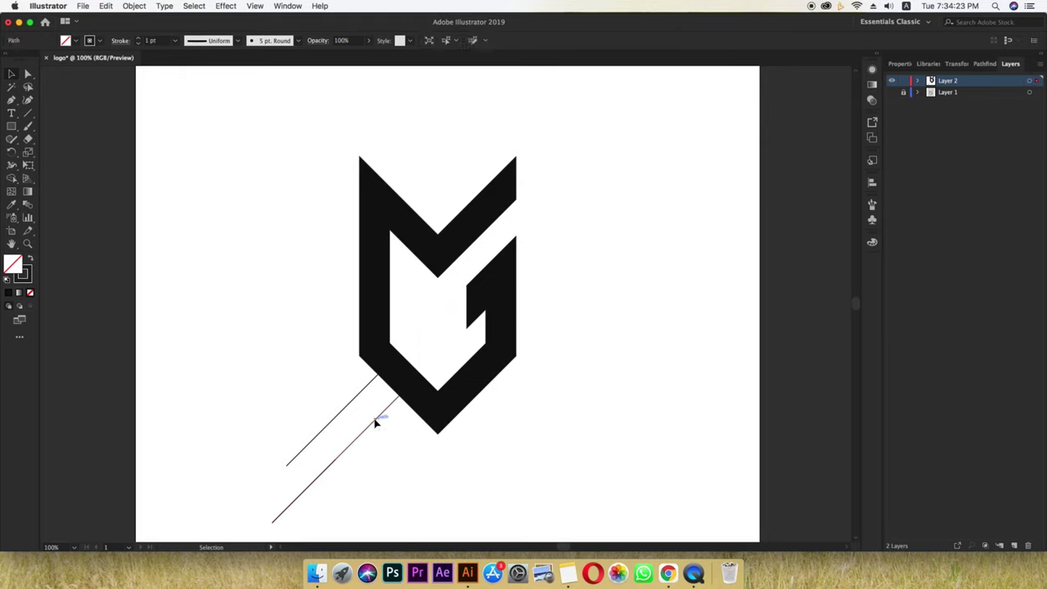
{"action": "key", "text": "Delete"}
{"action": "left_click", "coordinate": [354, 403]}
{"action": "key", "text": "Delete"}
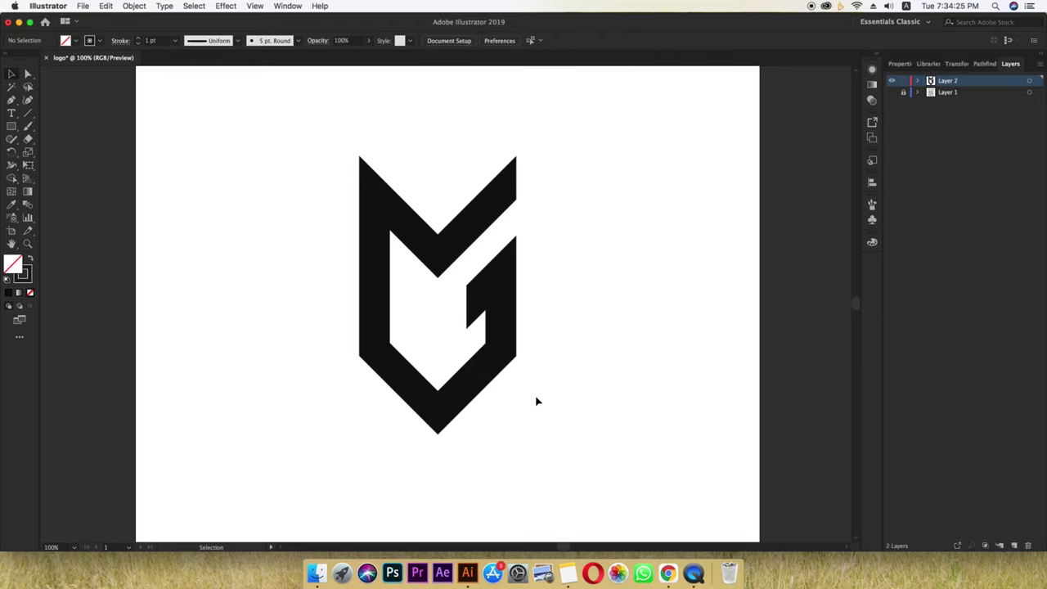
{"action": "scroll", "coordinate": [501, 421], "scroll_direction": "down", "scroll_amount": 1}
{"action": "left_click_drag", "start_coordinate": [558, 226], "coordinate": [353, 423]}
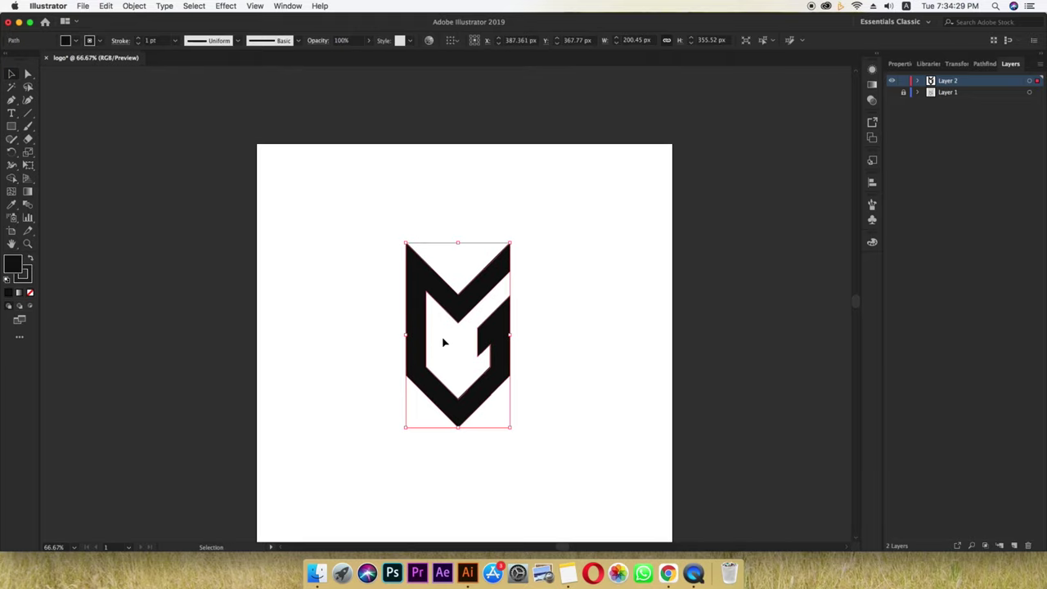
{"action": "scroll", "coordinate": [443, 342], "scroll_direction": "up", "scroll_amount": 1}
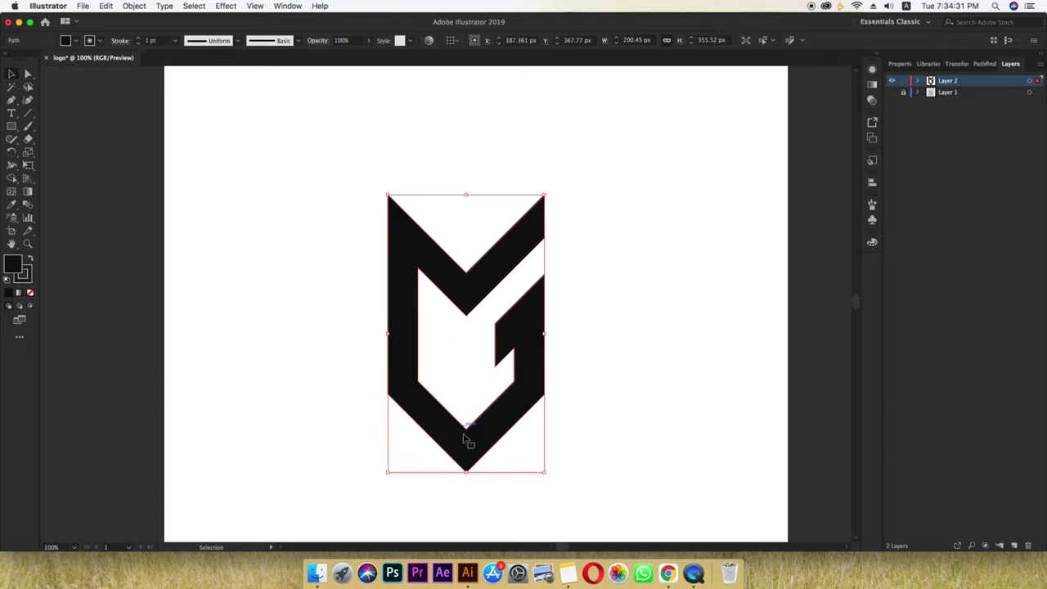
{"action": "scroll", "coordinate": [480, 433], "scroll_direction": "down", "scroll_amount": 1}
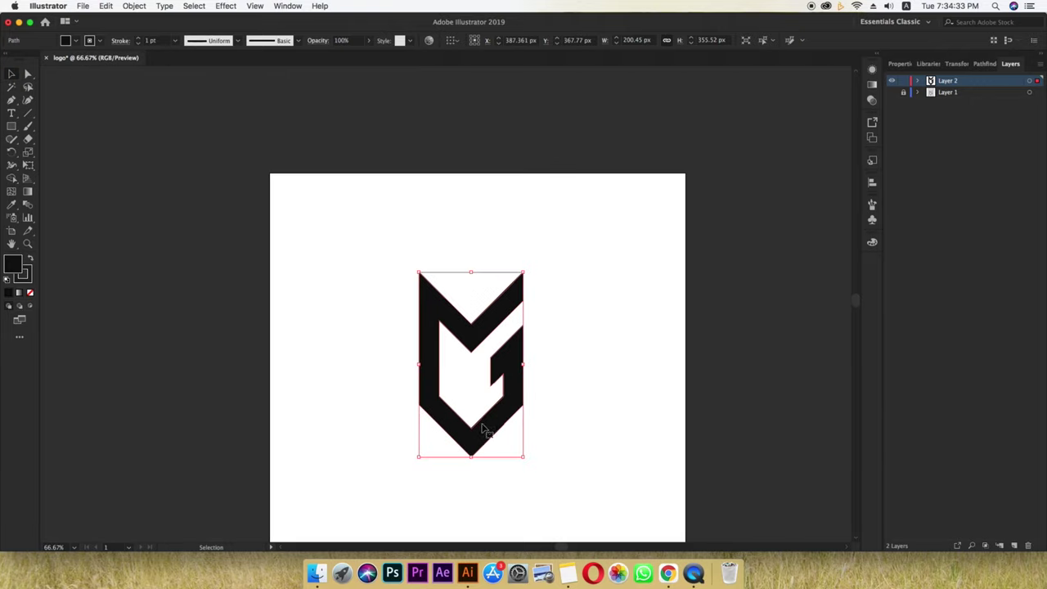
{"action": "left_click", "coordinate": [559, 396]}
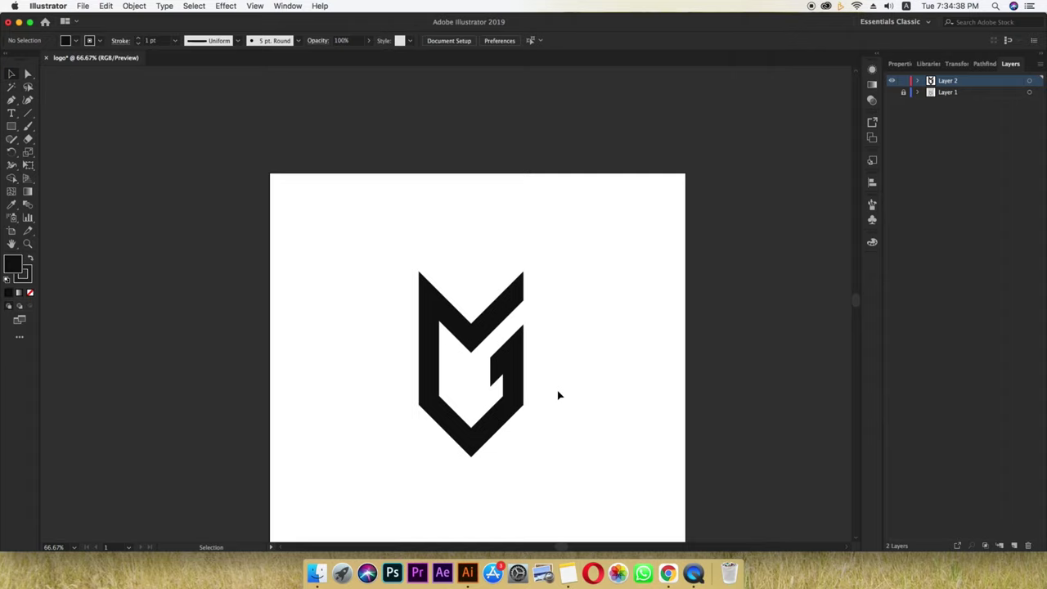